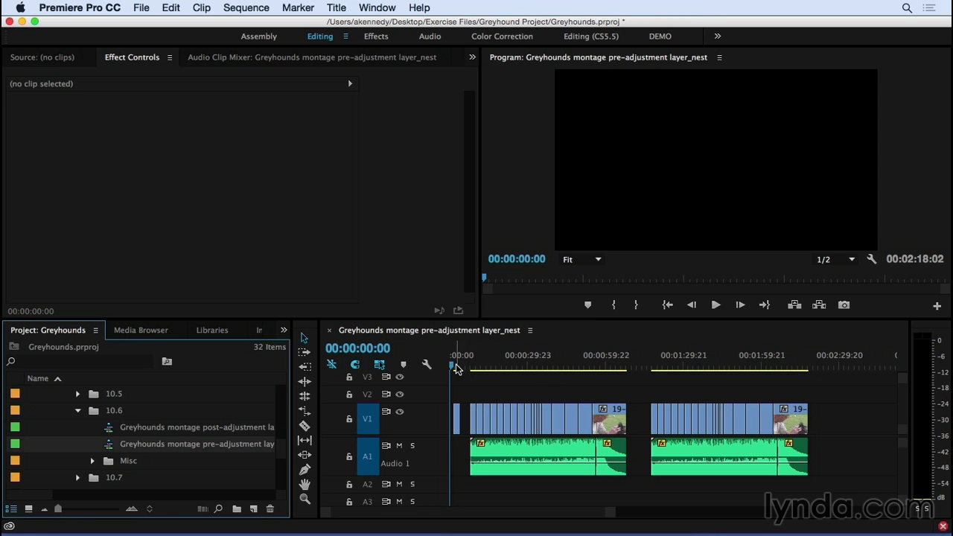
Create a new adjustment layer at 1280 x 720, 23.976 fps, with square pixels
click(457, 367)
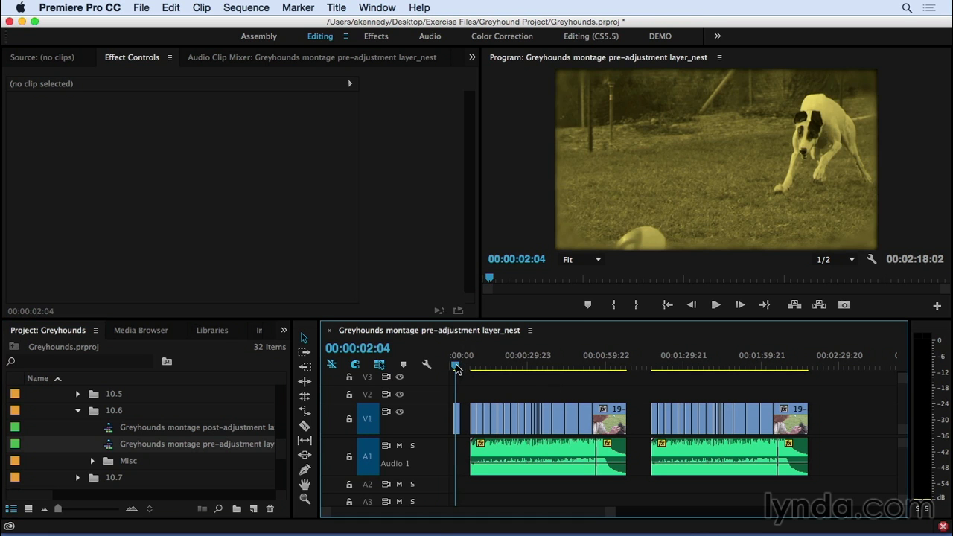
key(equal)
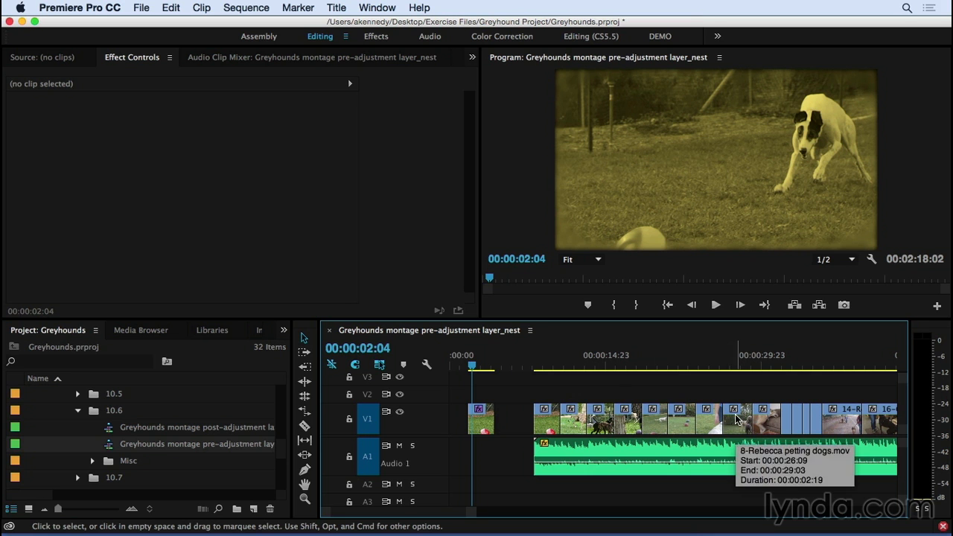
click(256, 510)
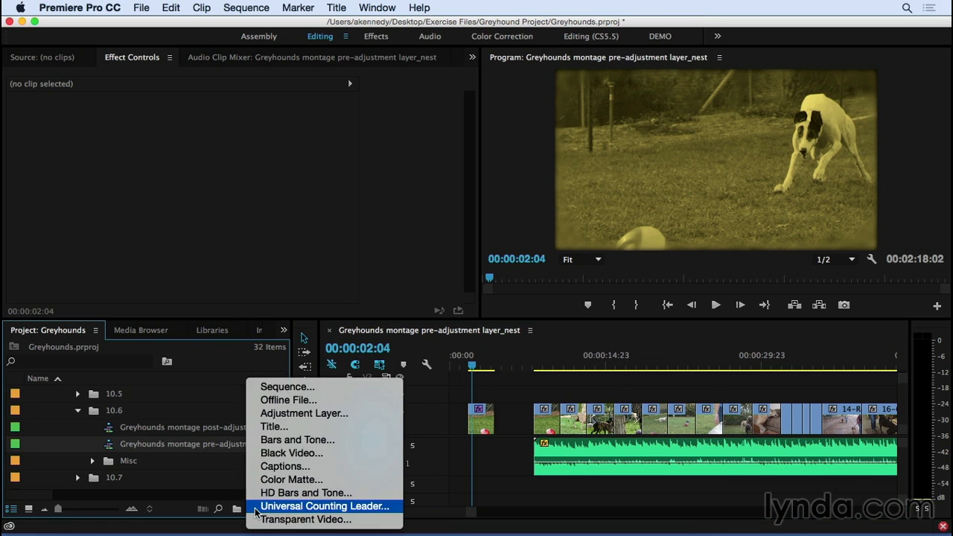
click(286, 414)
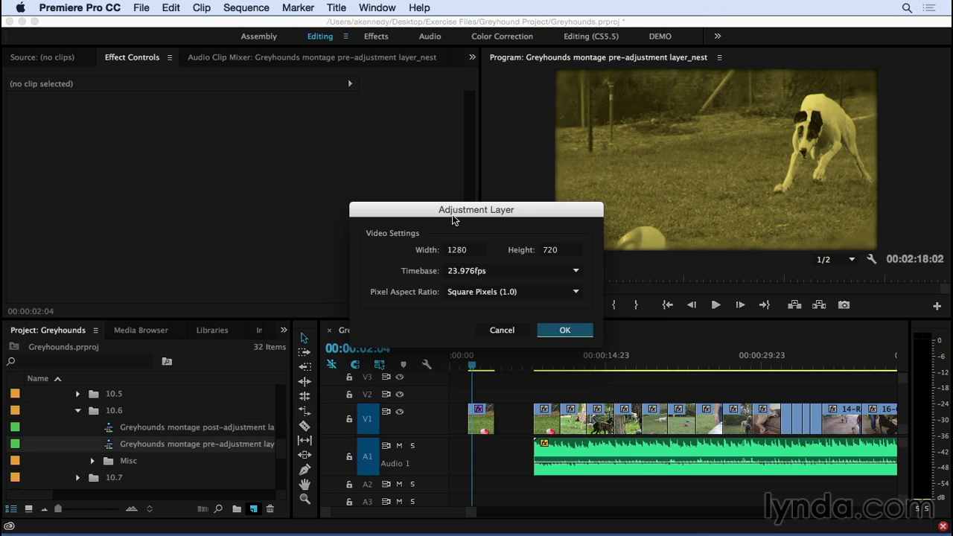
click(550, 331)
Place the adjustment layer on track V2 across the whole first montage and preview the footage beneath it
drag(108, 428, 803, 397)
key(minus)
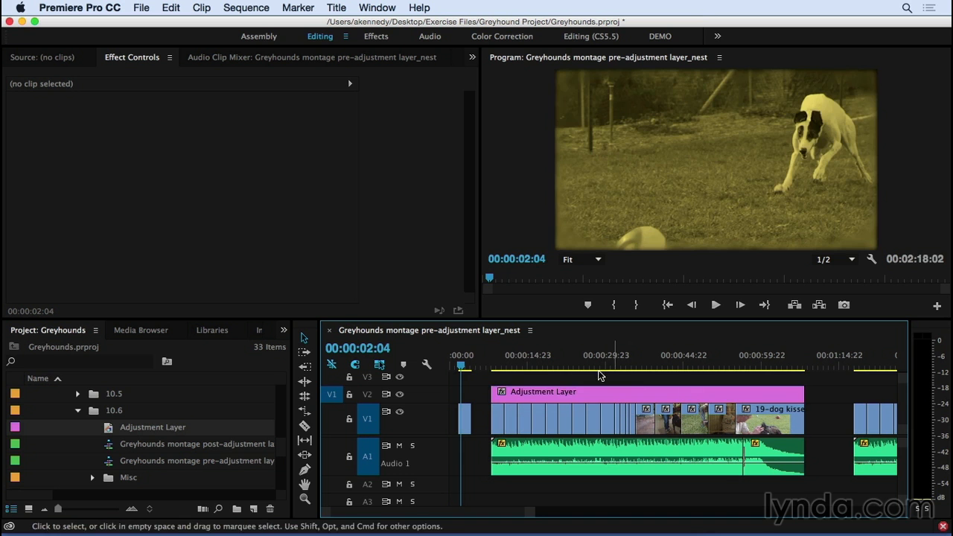
click(503, 361)
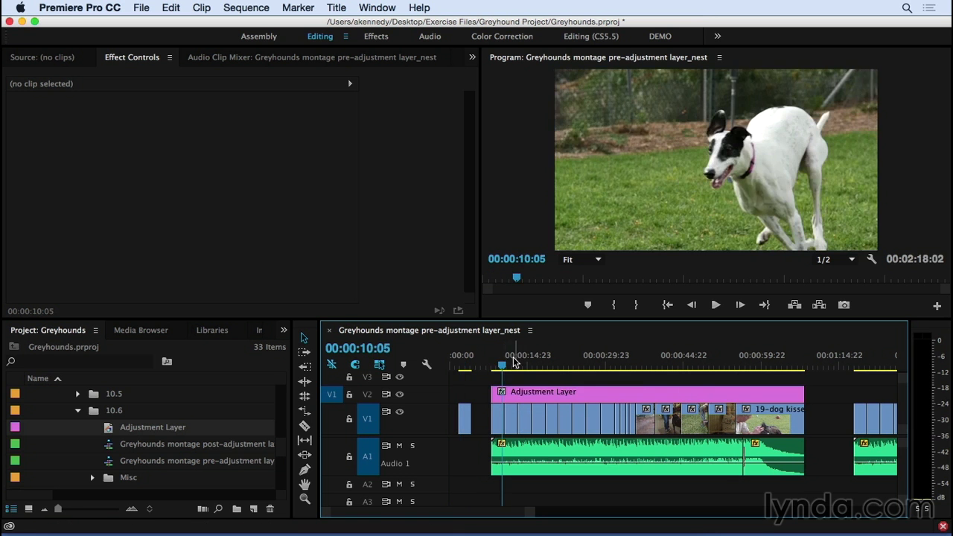
drag(511, 361, 549, 357)
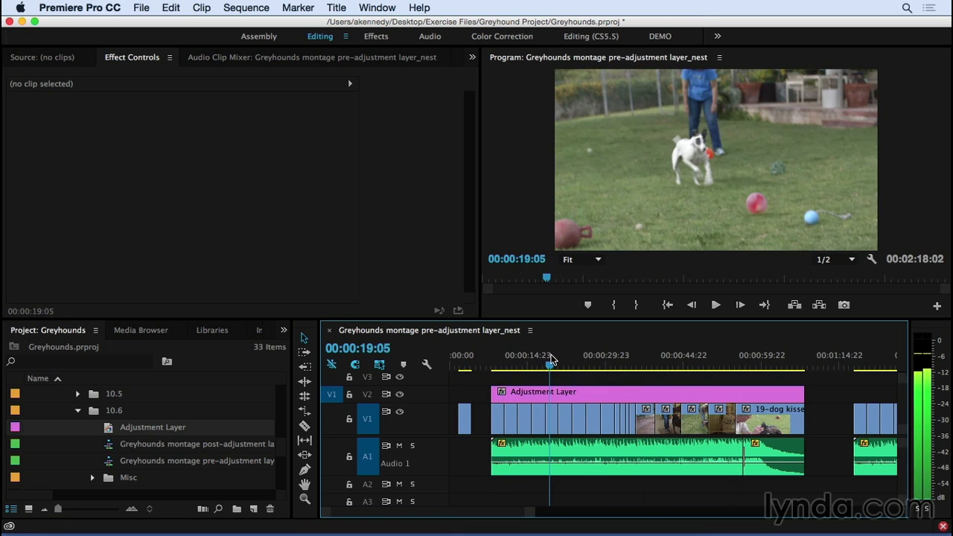
click(500, 362)
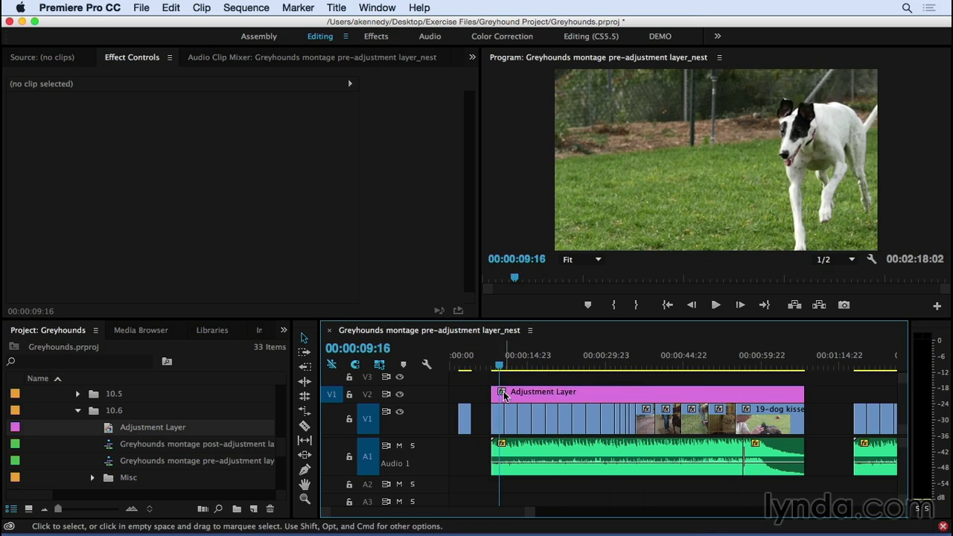
Copy the Black & White, Tint and Gaussian Blur effects from the short opening clip onto the V2 adjustment layer
click(464, 365)
click(464, 423)
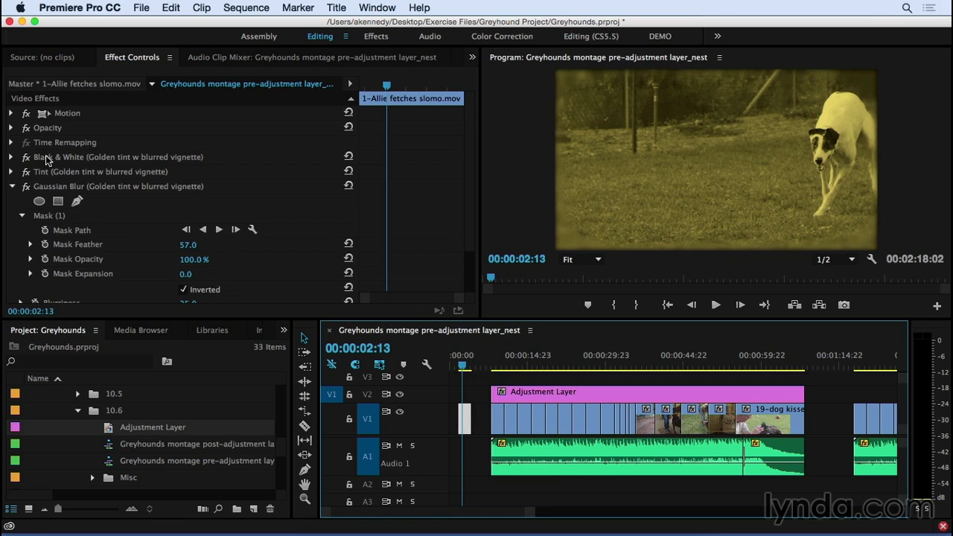
click(42, 160)
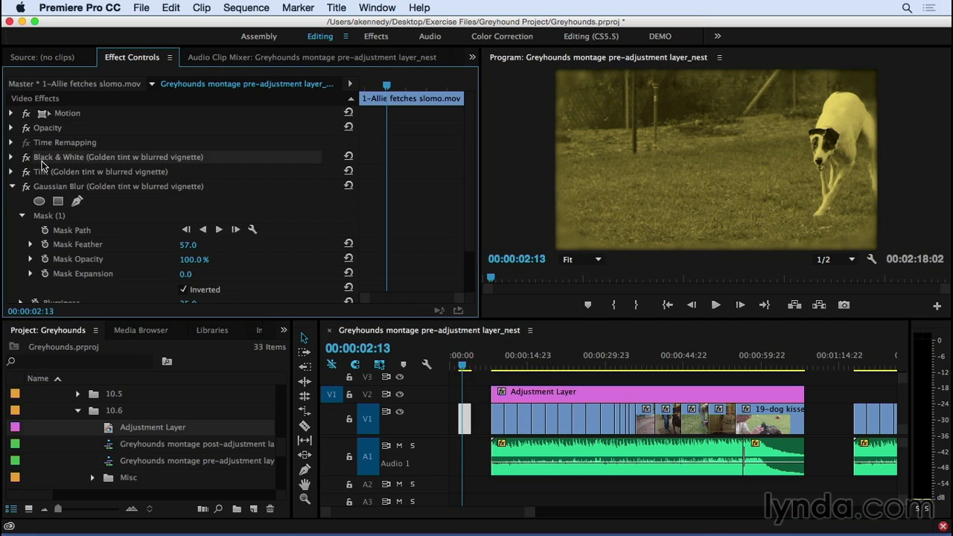
shift+click(58, 175)
shift+click(58, 190)
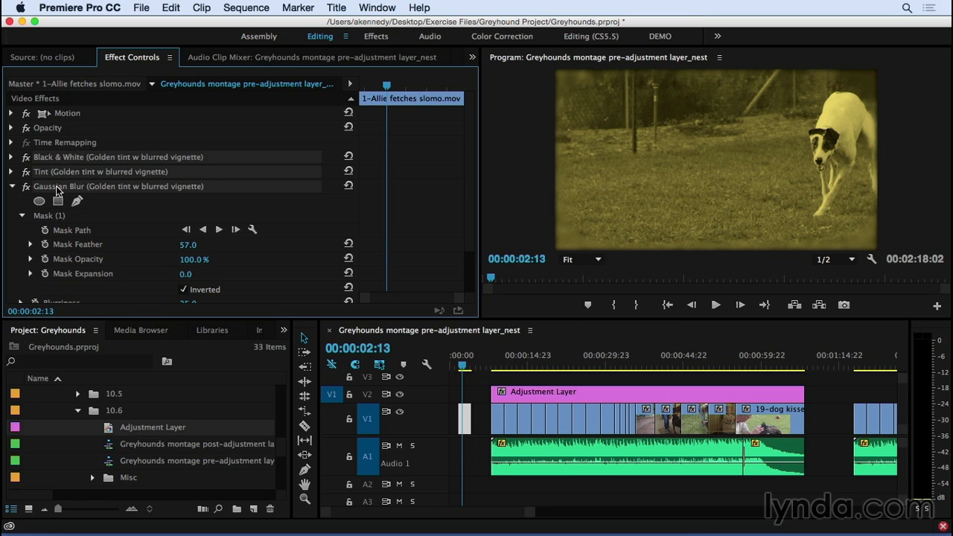
click(518, 364)
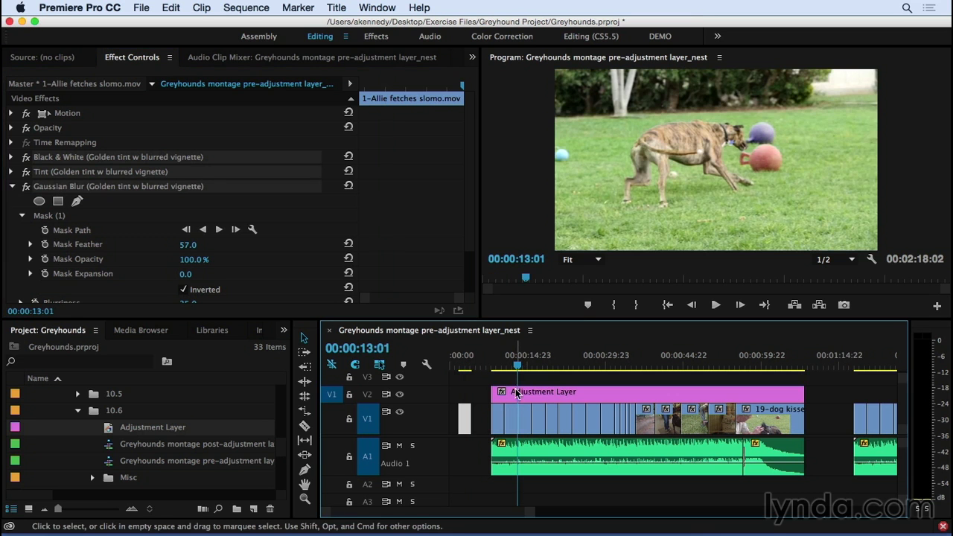
click(516, 396)
mouse_move(516, 398)
mouse_down()
mouse_move(524, 404)
mouse_move(518, 400)
mouse_up()
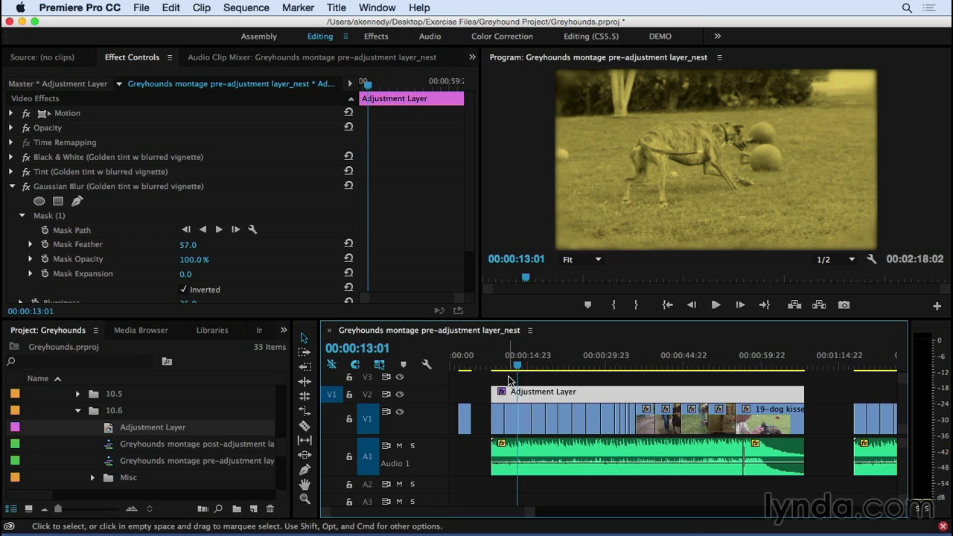
mouse_move(530, 359)
mouse_down()
mouse_move(636, 359)
mouse_move(516, 363)
mouse_up()
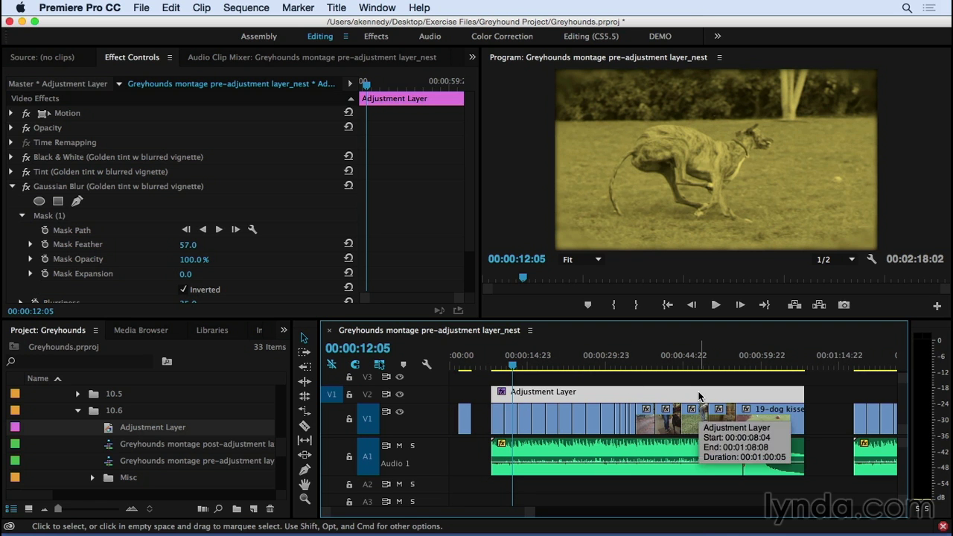
Set the adjustment layer's Tint Map Black To color to dark blue, 07023B
click(11, 172)
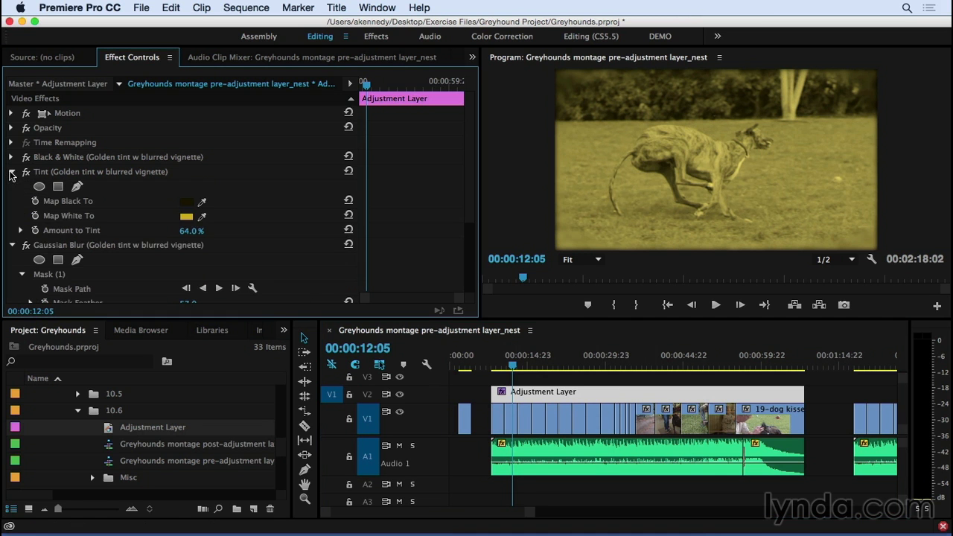
click(186, 202)
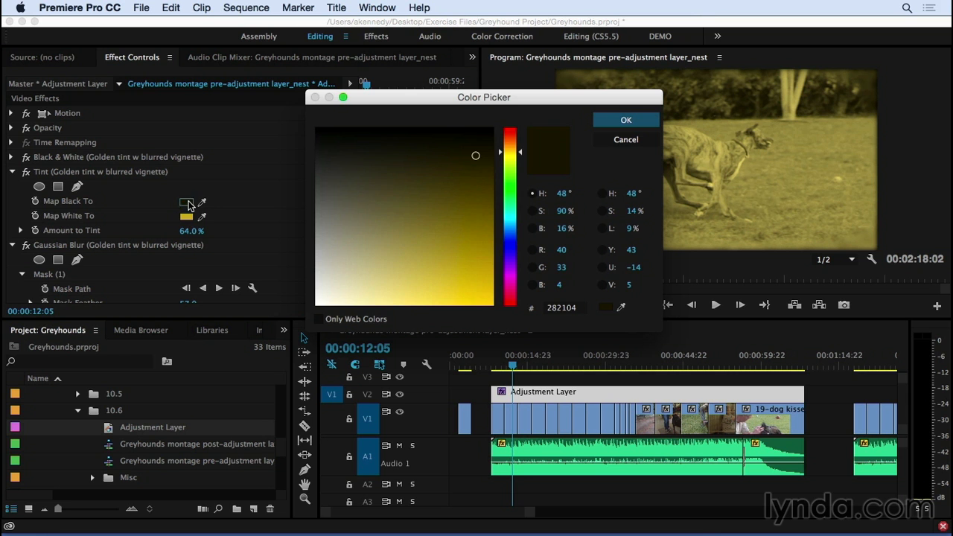
click(514, 246)
click(485, 168)
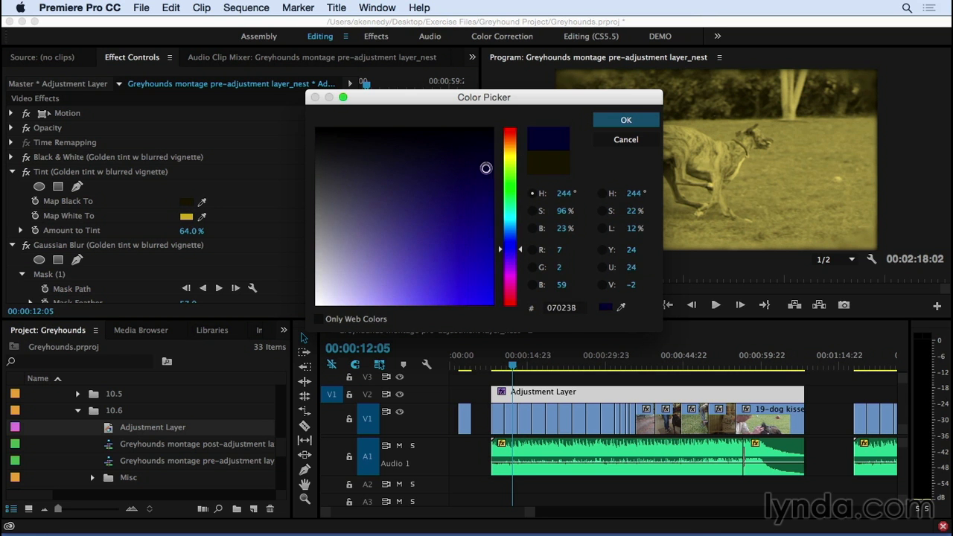
click(624, 120)
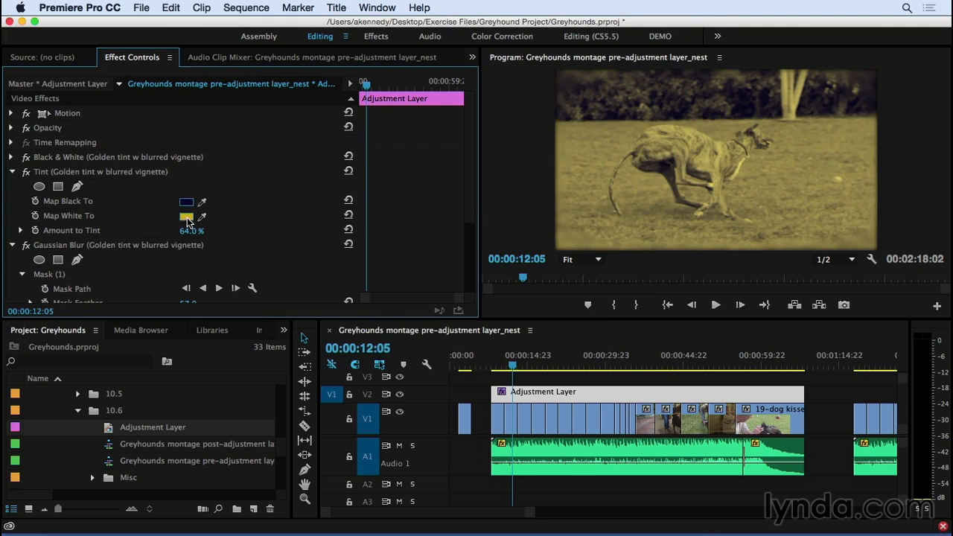
Set the Tint Map White To color to light blue, 89B8EE, and preview the tint across the montage
click(187, 217)
click(509, 236)
drag(508, 235, 509, 233)
click(388, 295)
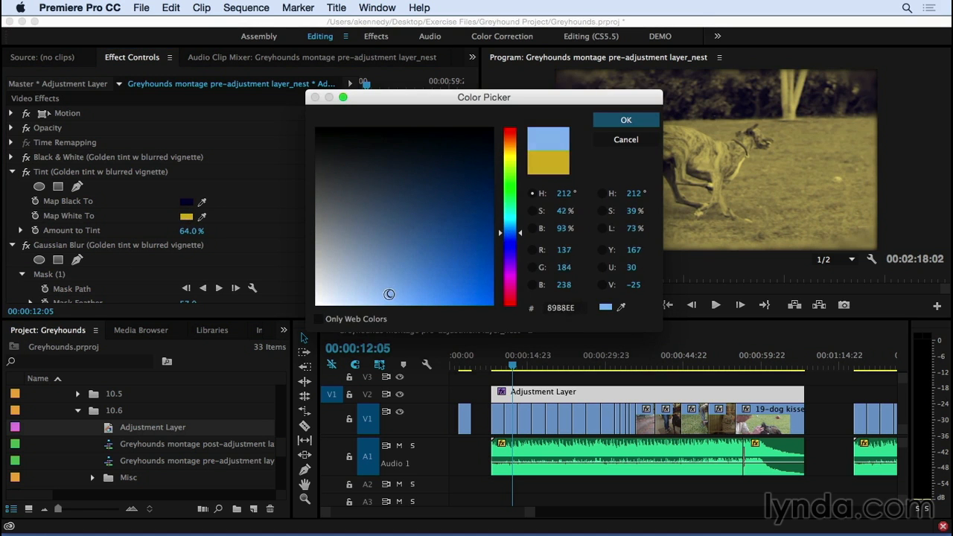
click(612, 125)
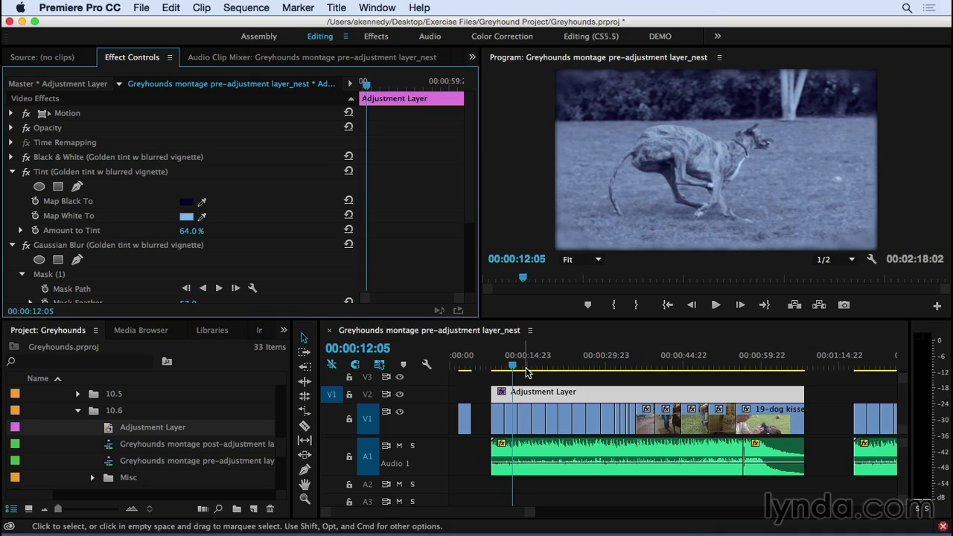
drag(530, 363, 770, 352)
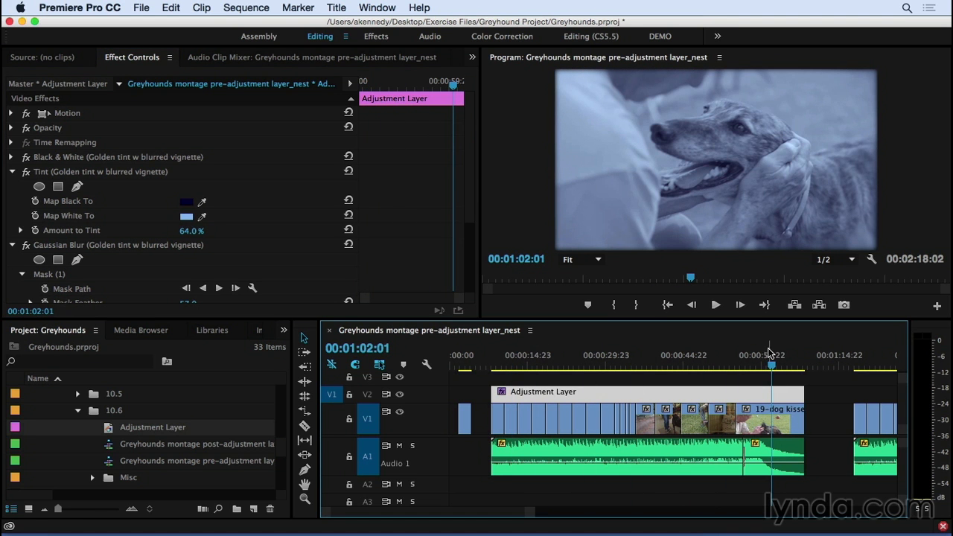
mouse_move(665, 397)
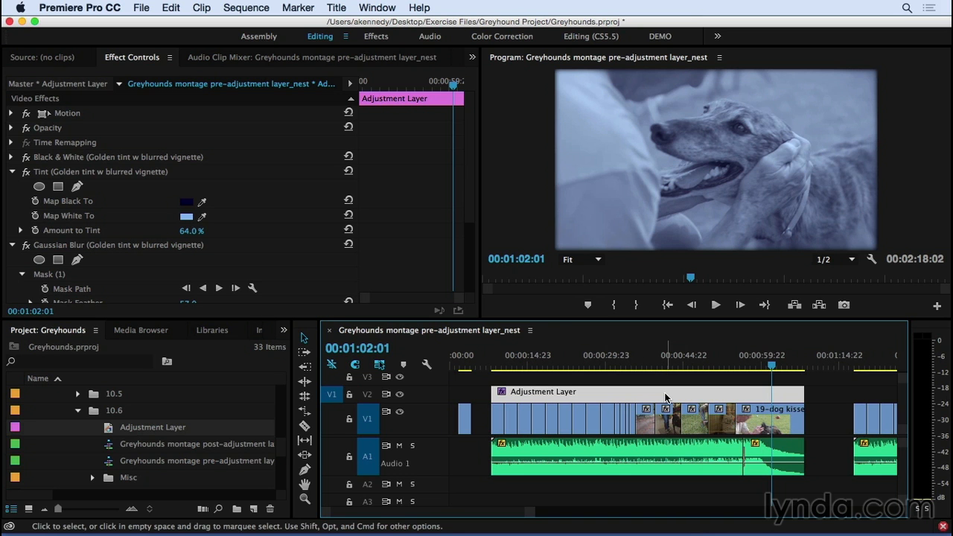
Split the V2 adjustment layer at 00:00:55:04, where the first montage's last clip begins
click(763, 419)
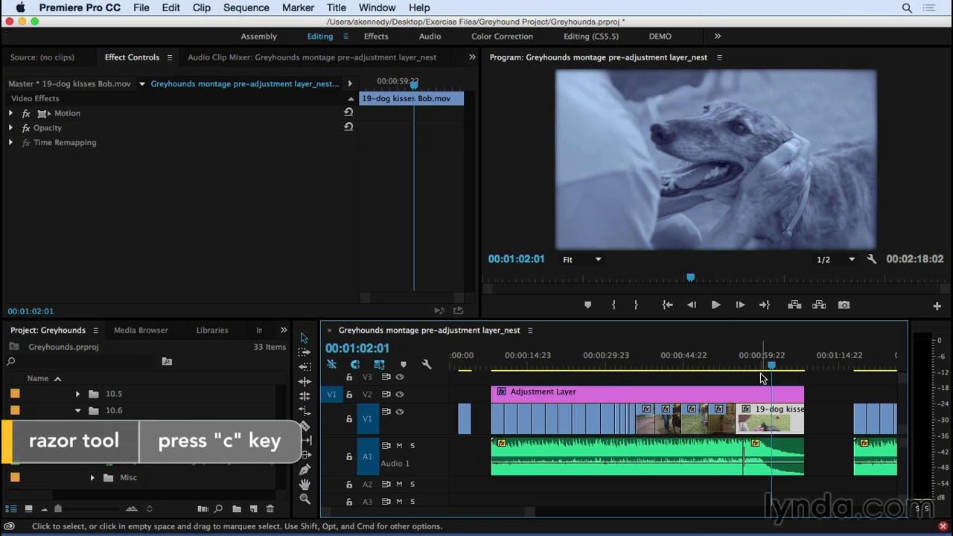
key(c)
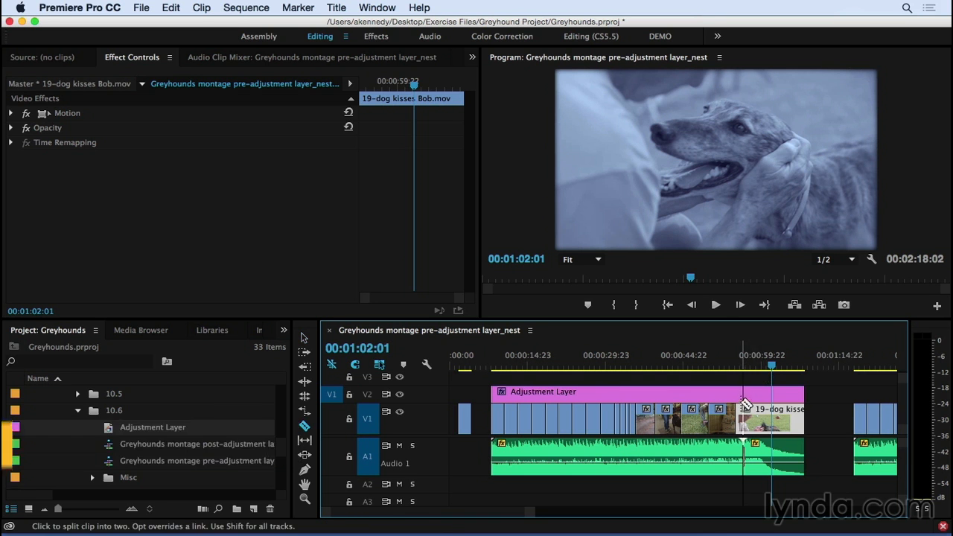
shift+click(737, 365)
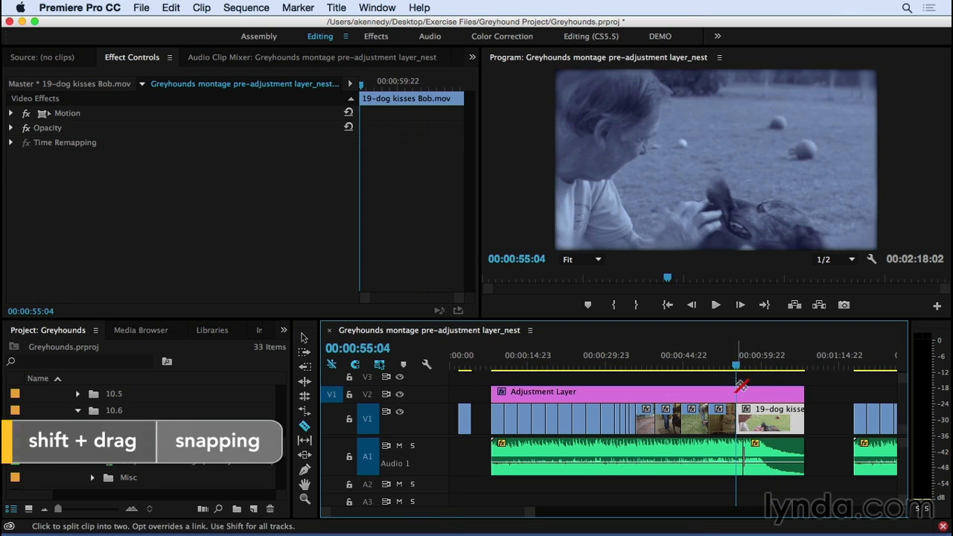
click(740, 391)
key(v)
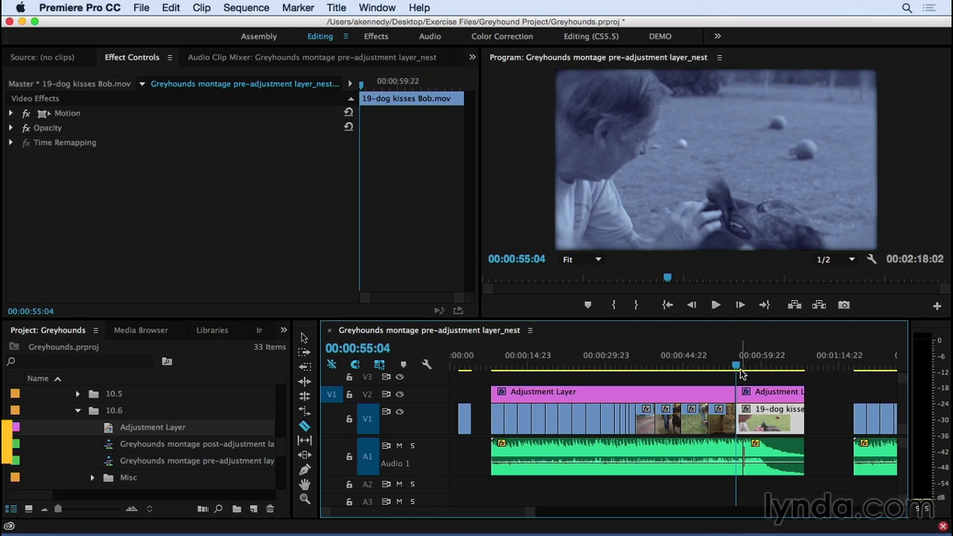
Set Amount to Tint to 81% on the second adjustment layer segment and collapse its Tint and Gaussian Blur settings
click(758, 368)
click(758, 395)
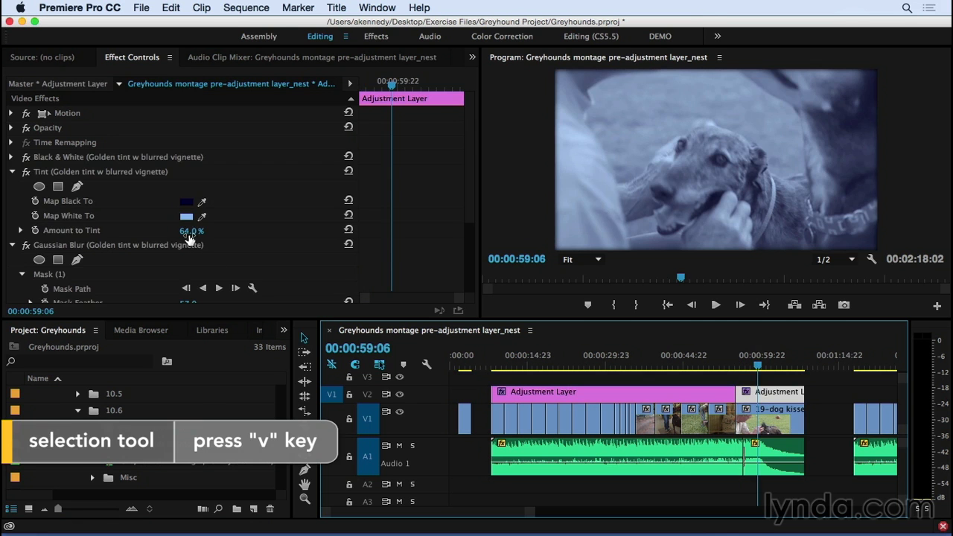
mouse_move(191, 231)
mouse_down()
mouse_move(176, 231)
mouse_move(197, 233)
mouse_up()
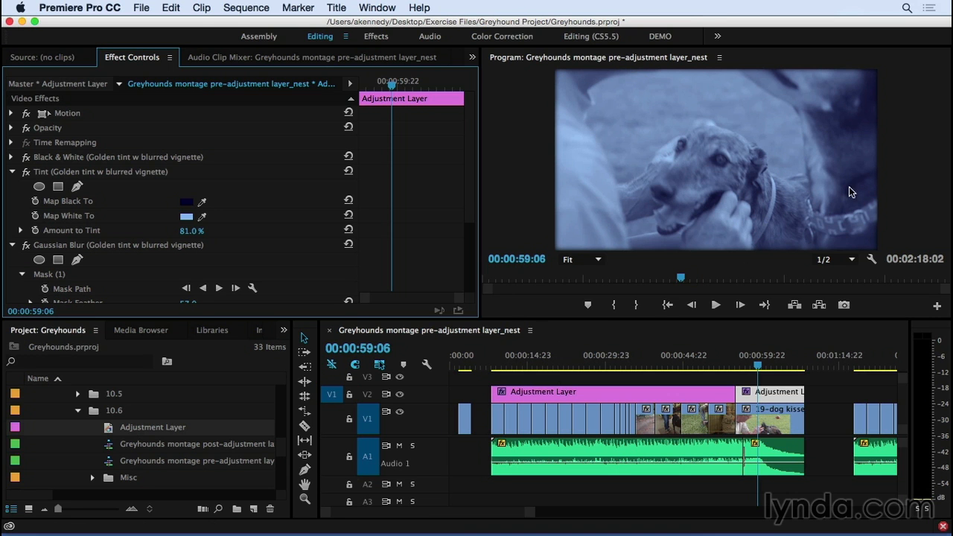
click(11, 172)
click(11, 186)
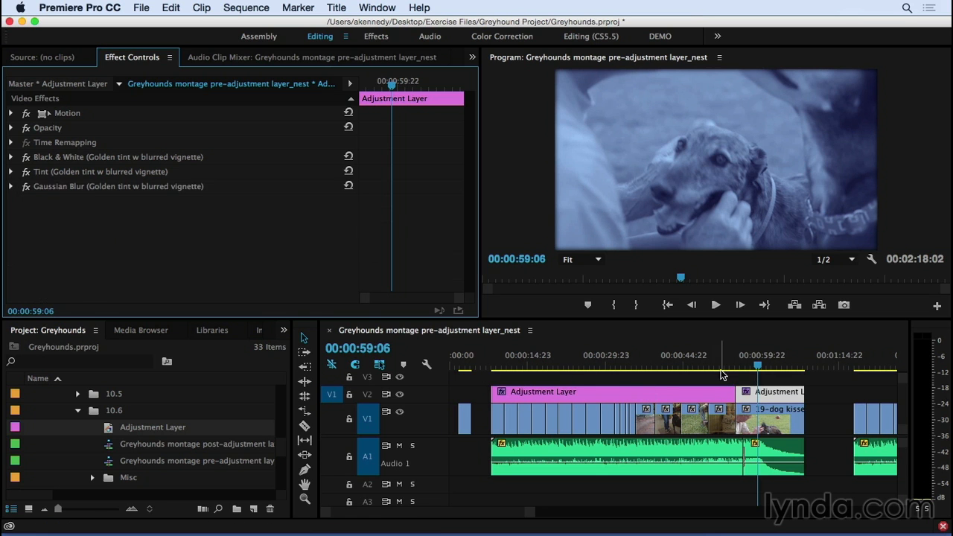
Add another instance of the adjustment layer on track V3 across the whole first montage and select it at 00:00:10:21
click(131, 429)
drag(131, 429, 804, 379)
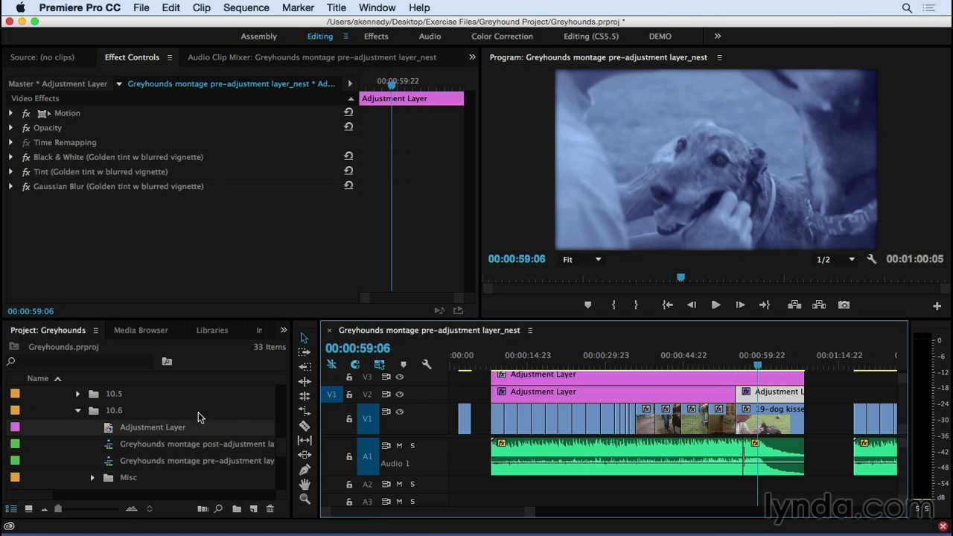
click(506, 364)
click(507, 382)
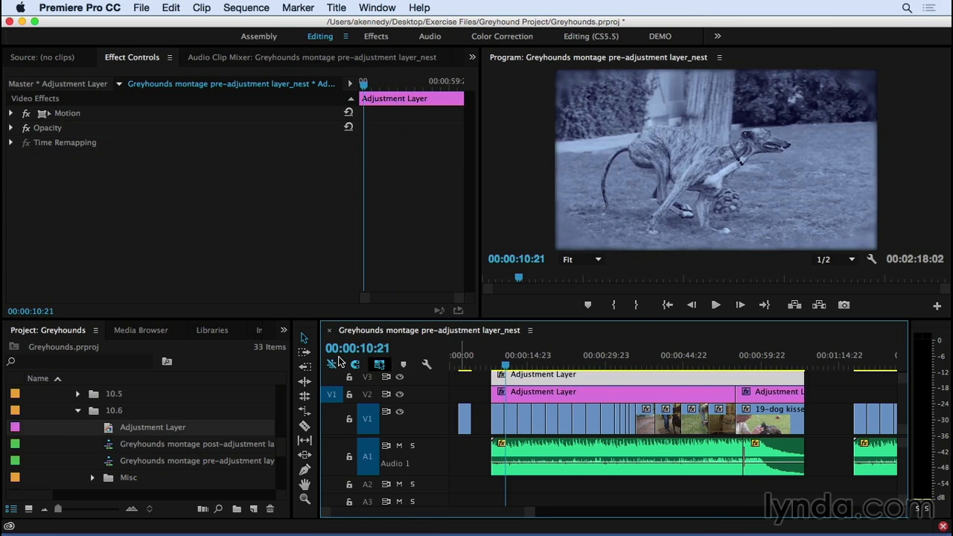
Apply the Basic 3D effect to the V3 adjustment layer with Swivel -50° and Distance to Image 71
click(283, 331)
click(297, 370)
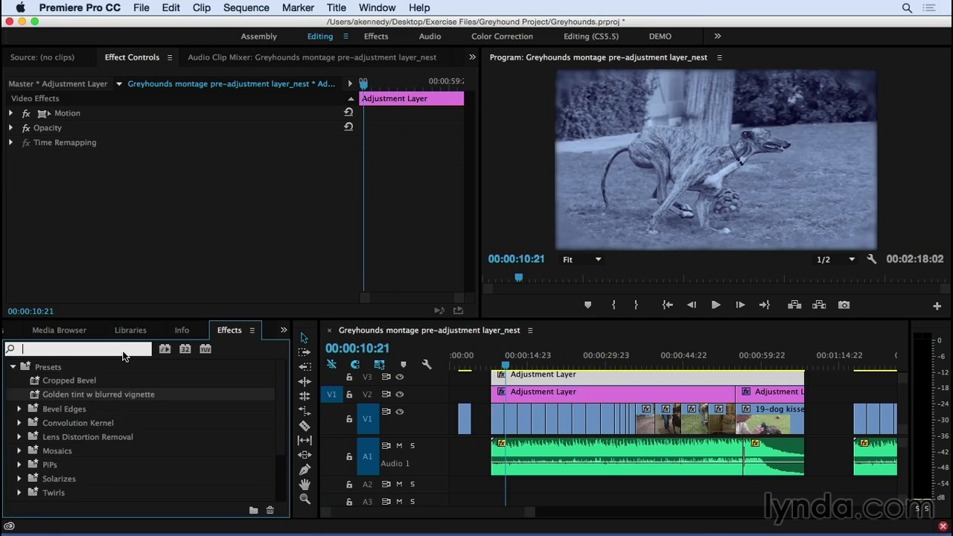
text(3d)
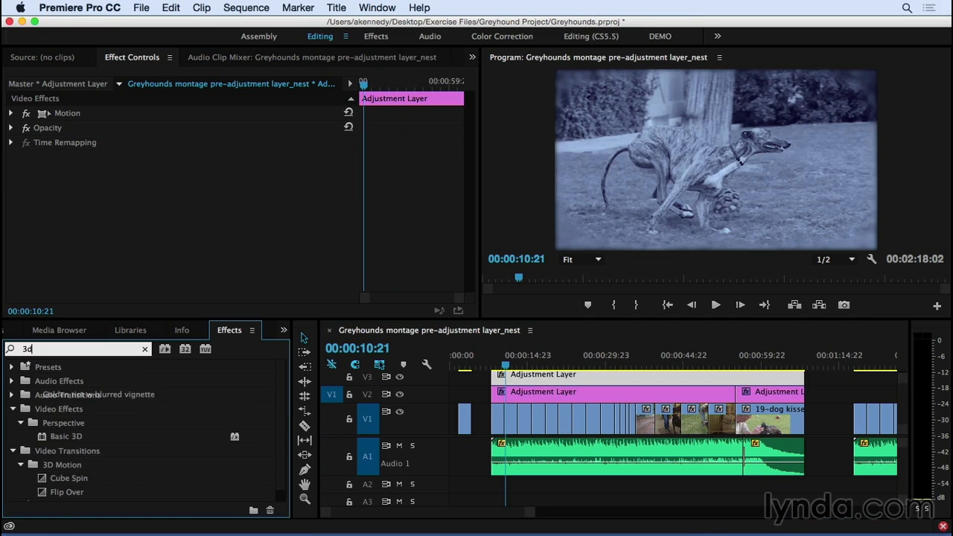
drag(50, 437, 148, 246)
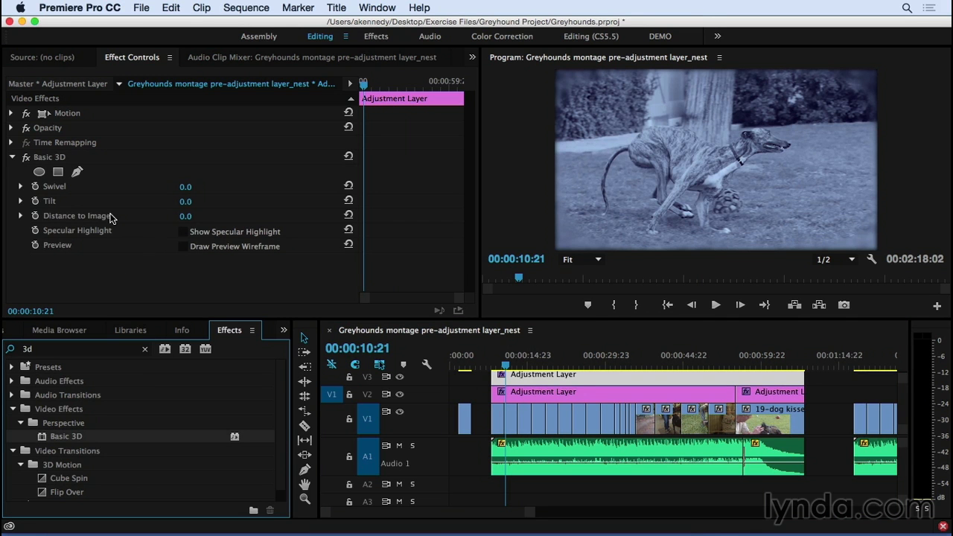
drag(184, 192, 148, 191)
drag(187, 216, 240, 217)
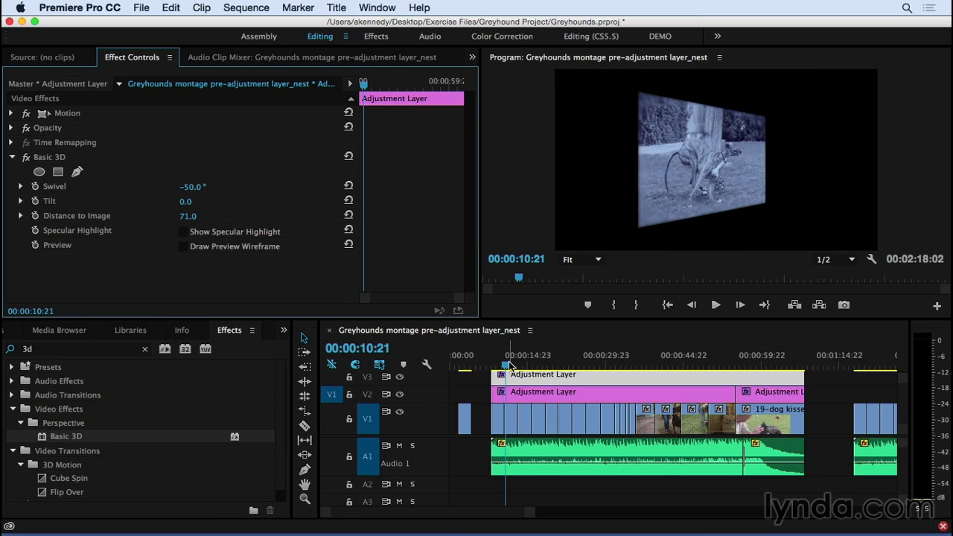
Compare the montage's last clip at 00:01:02:11 with the V2 and V3 adjustment layer tracks hidden and shown in turn
drag(511, 365, 774, 365)
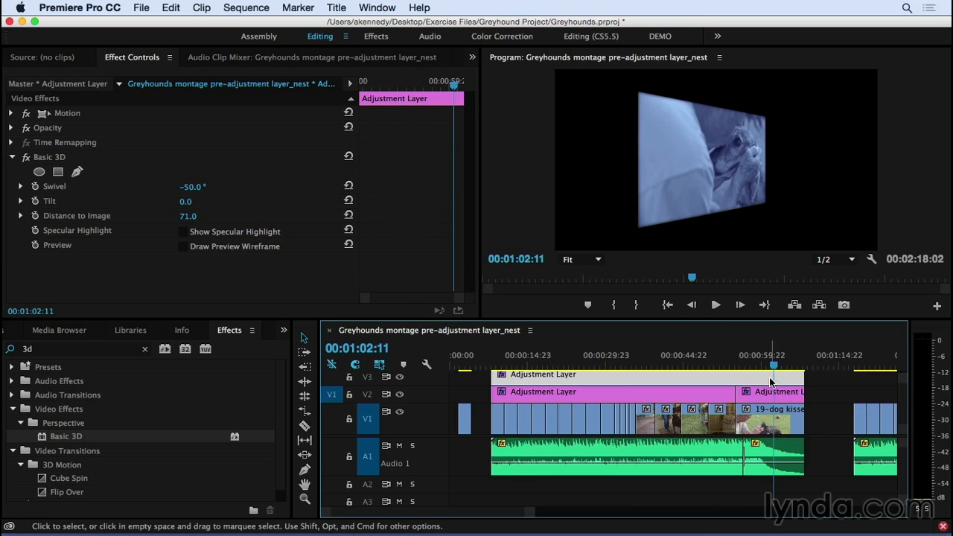
click(400, 396)
click(400, 395)
click(400, 396)
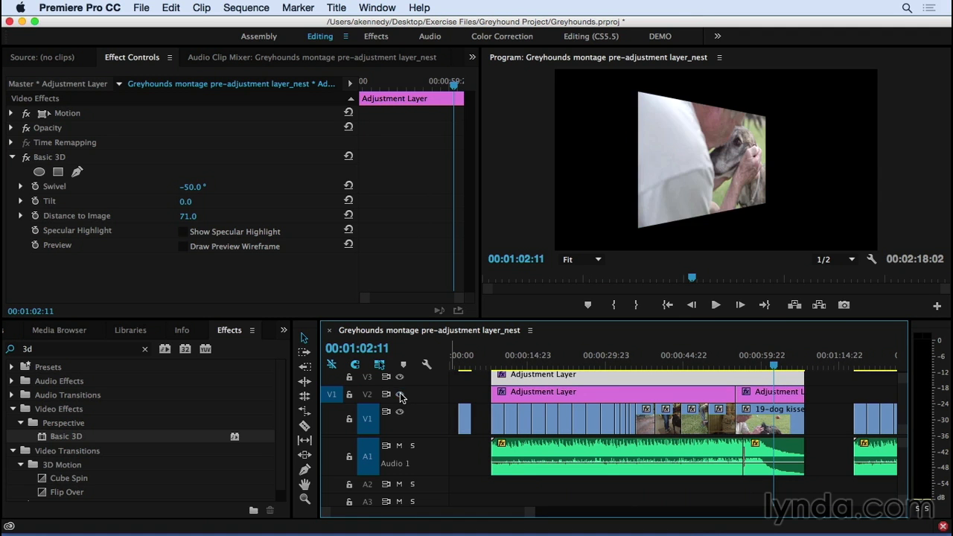
click(400, 395)
click(400, 378)
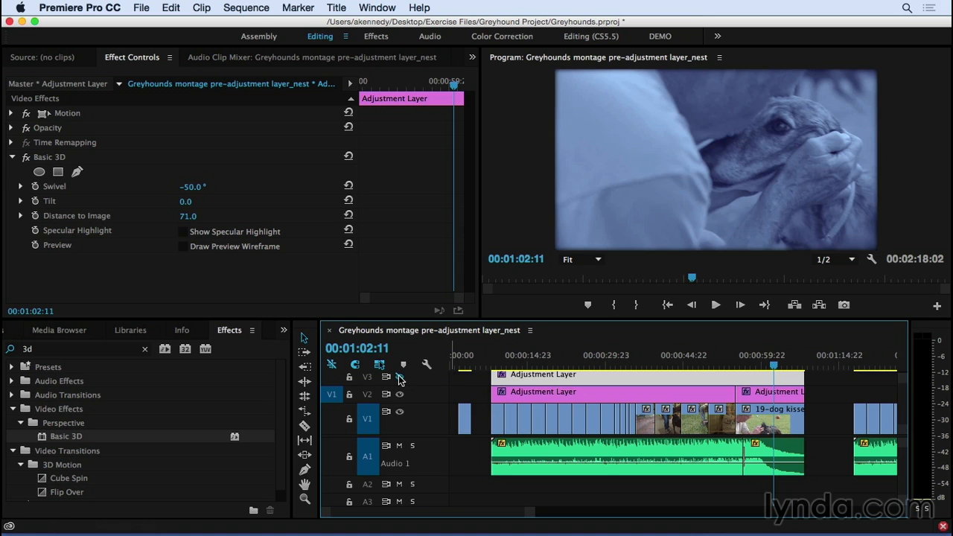
click(400, 378)
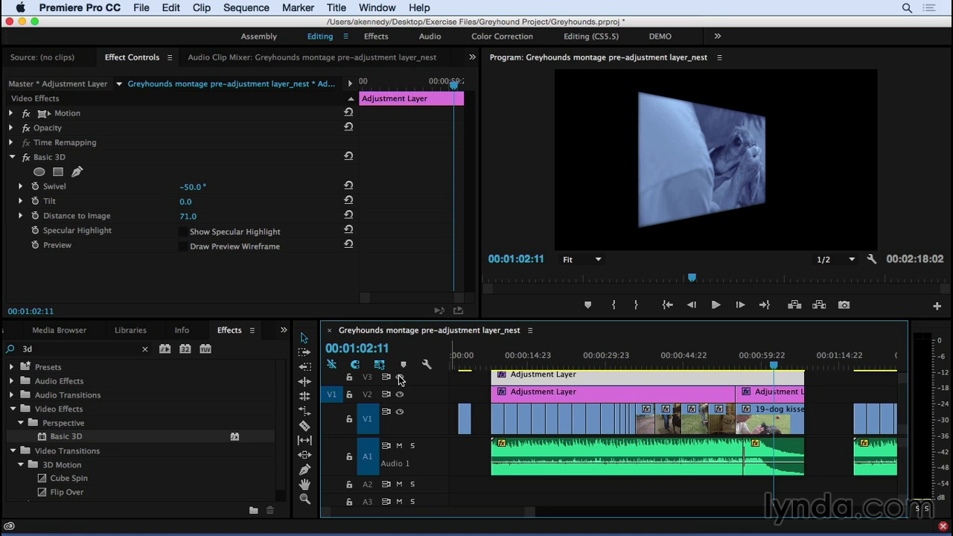
Nest all the video clips of the second montage as a sequence named "Greyhound montage nest 01"
key(minus)
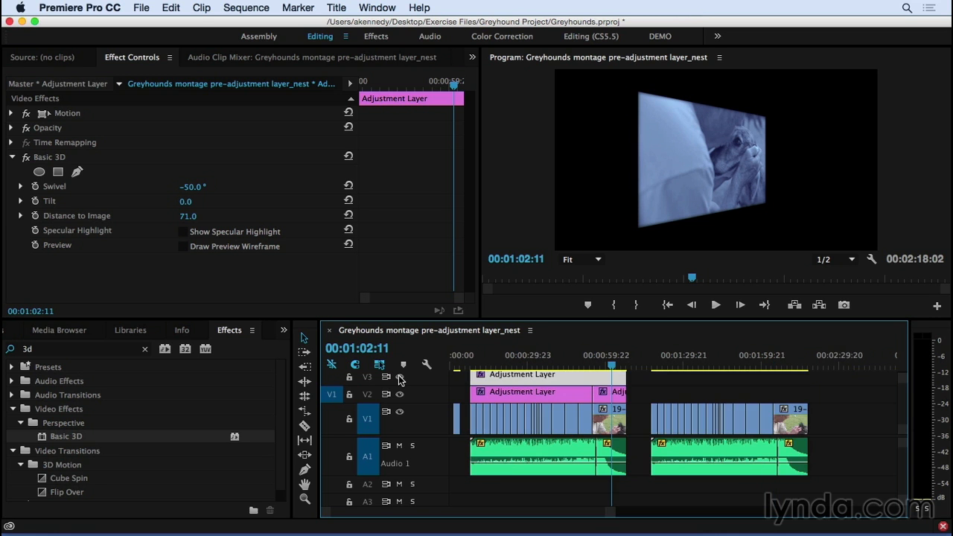
click(643, 359)
key(equal)
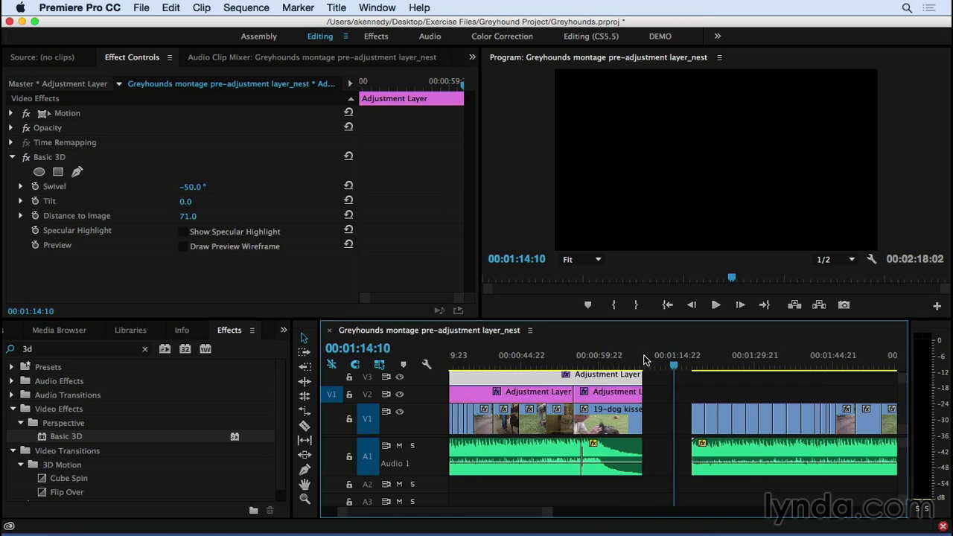
scroll(645, 360, right, 2)
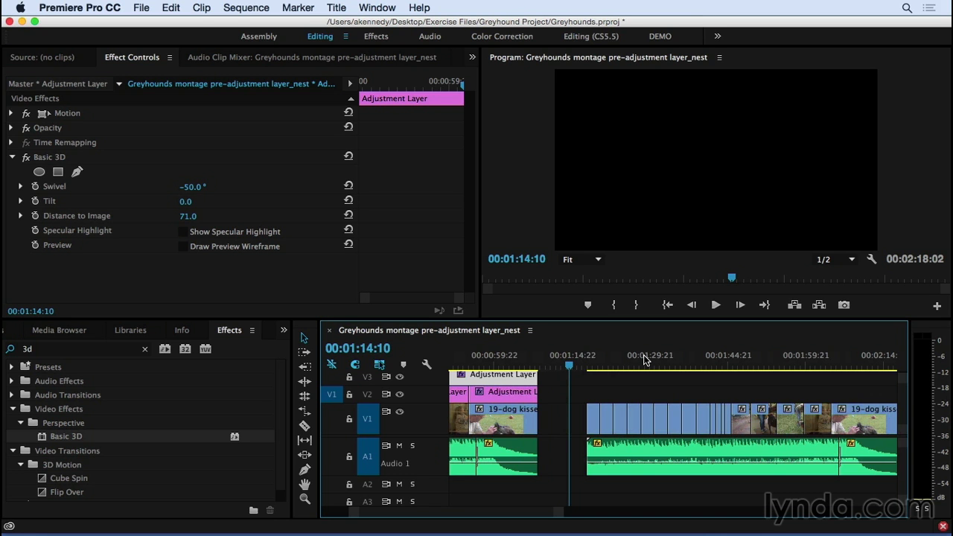
key(minus)
drag(627, 386, 773, 421)
right_click(773, 421)
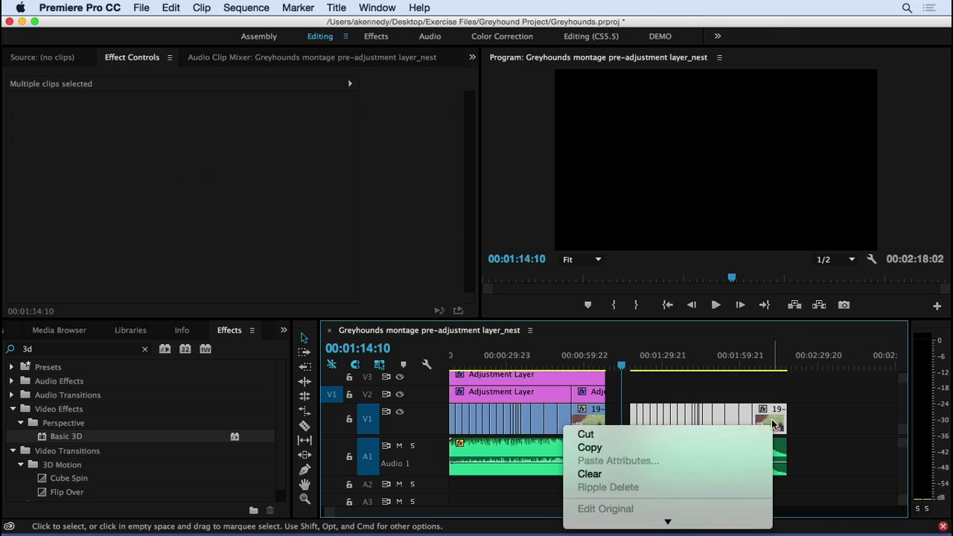
scroll(721, 442, down, 3)
click(618, 223)
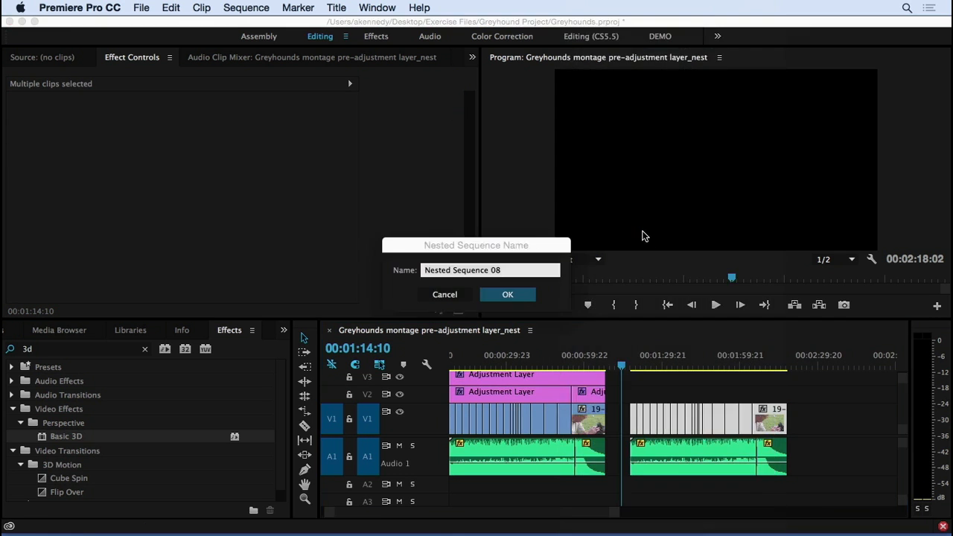
text(G)
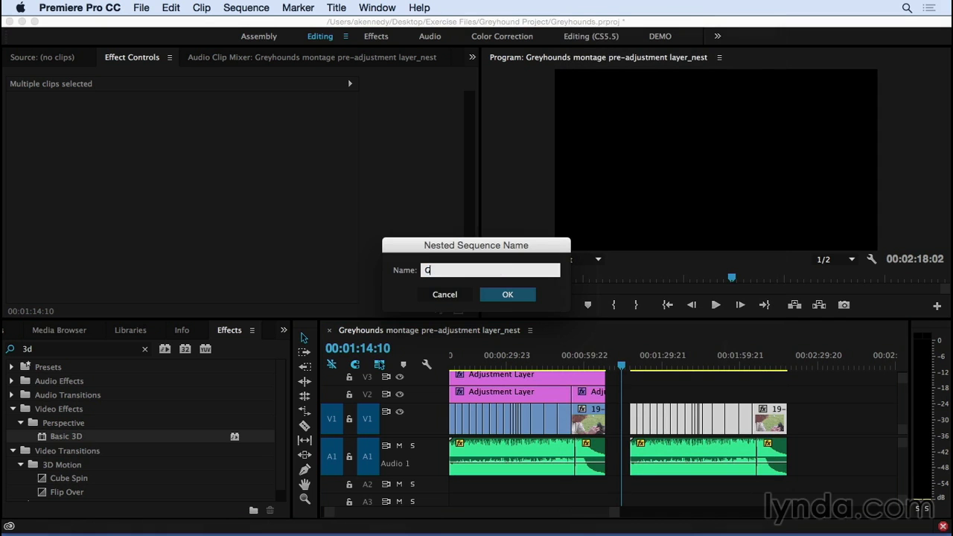
text(reyhound montage nest 01)
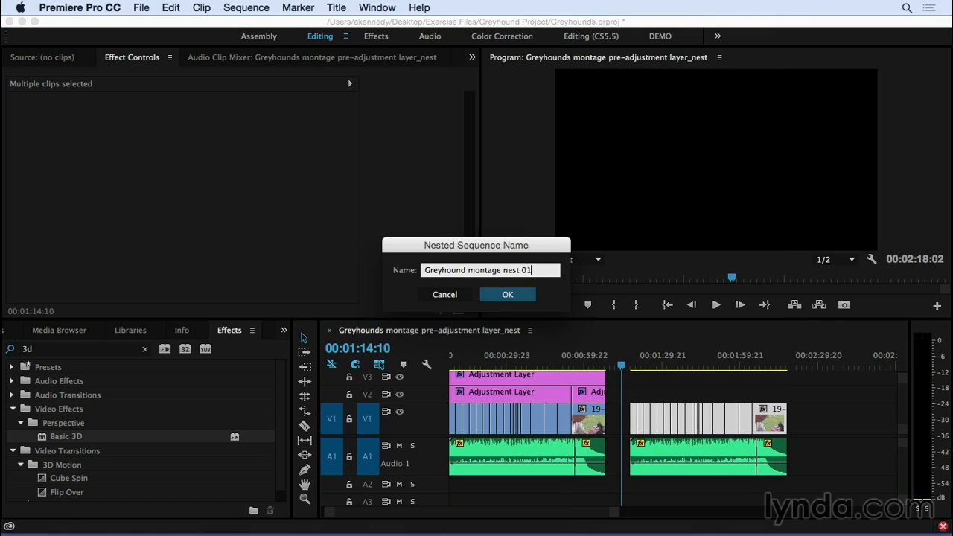
click(516, 297)
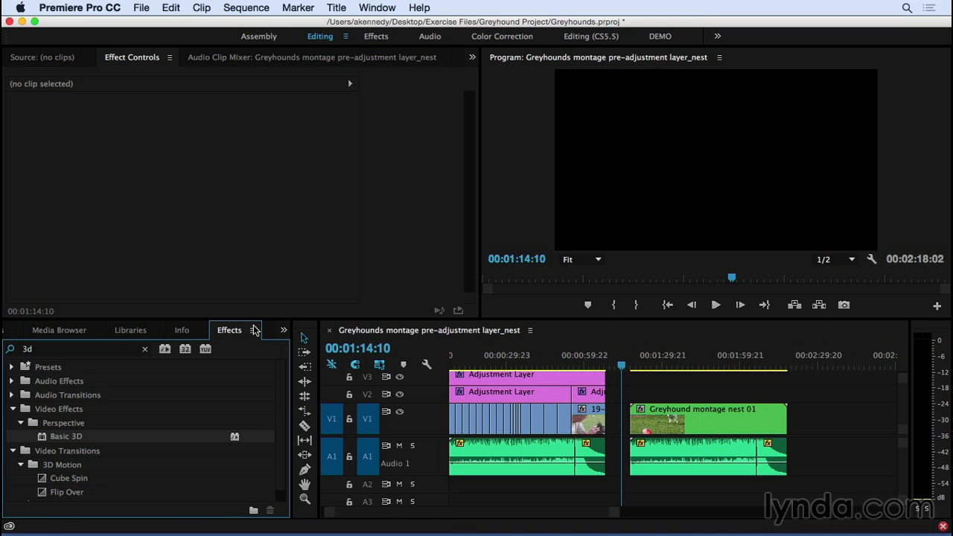
Move the Greyhound montage nest 01 sequence into the 10.6 bin of the project
click(283, 330)
click(304, 347)
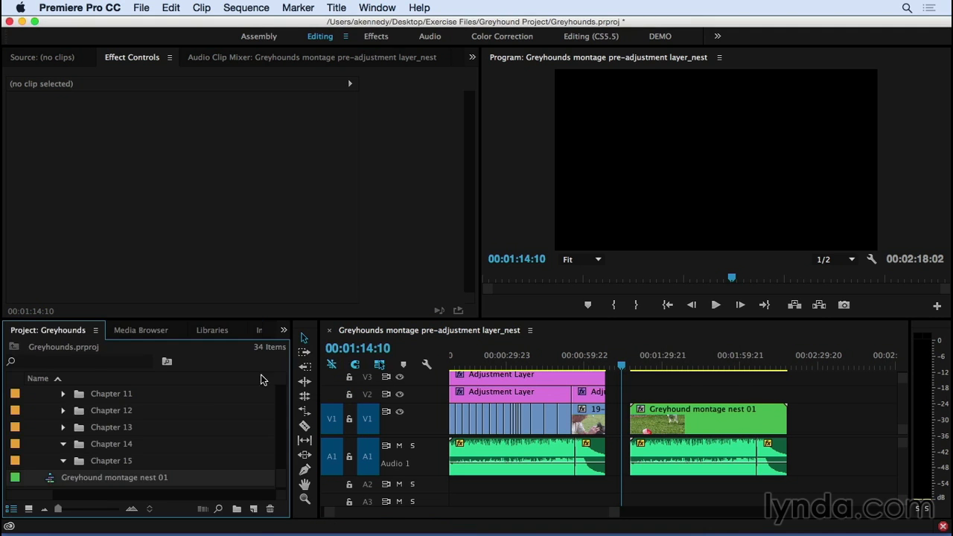
drag(59, 466, 158, 354)
key(grave)
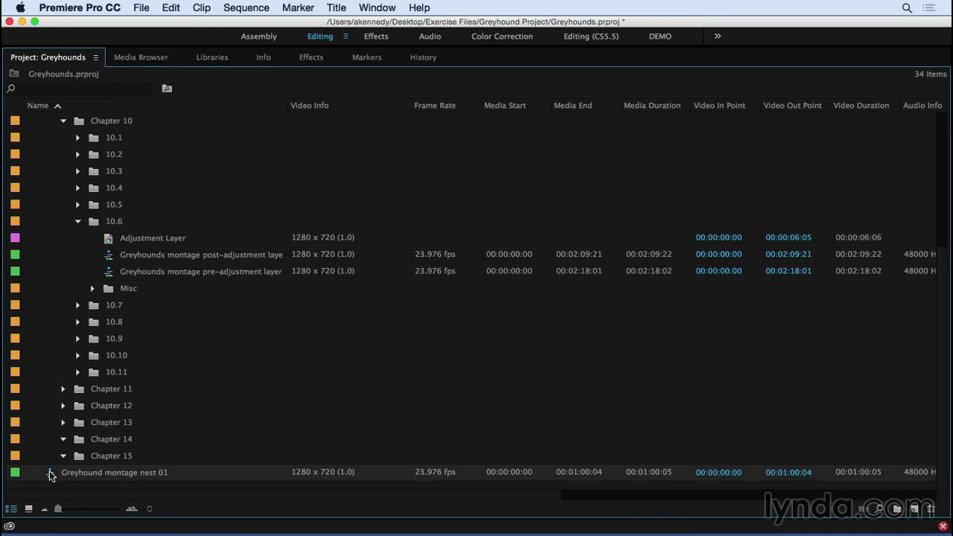
drag(89, 217, 95, 224)
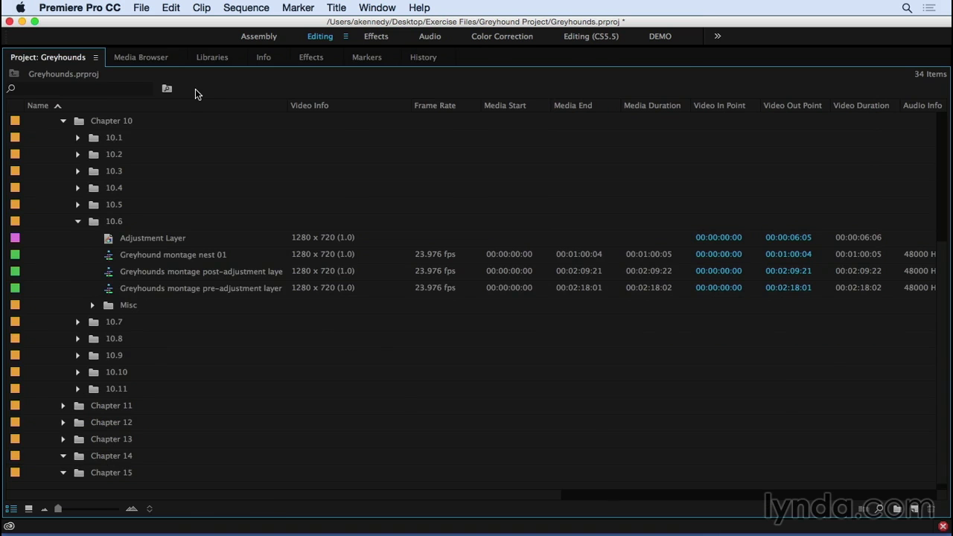
key(grave)
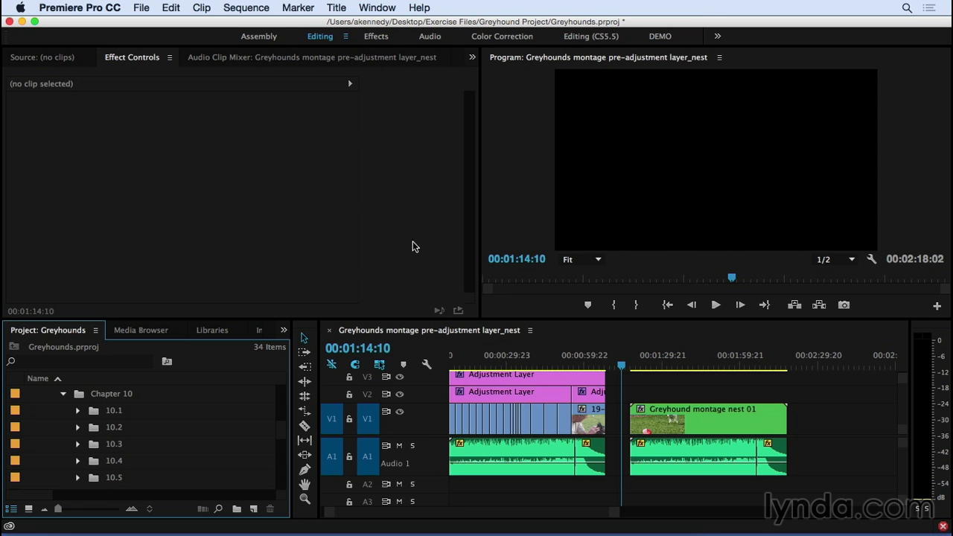
Open the nested sequence from the timeline to view its individual clips, and return to the main montage sequence
click(675, 361)
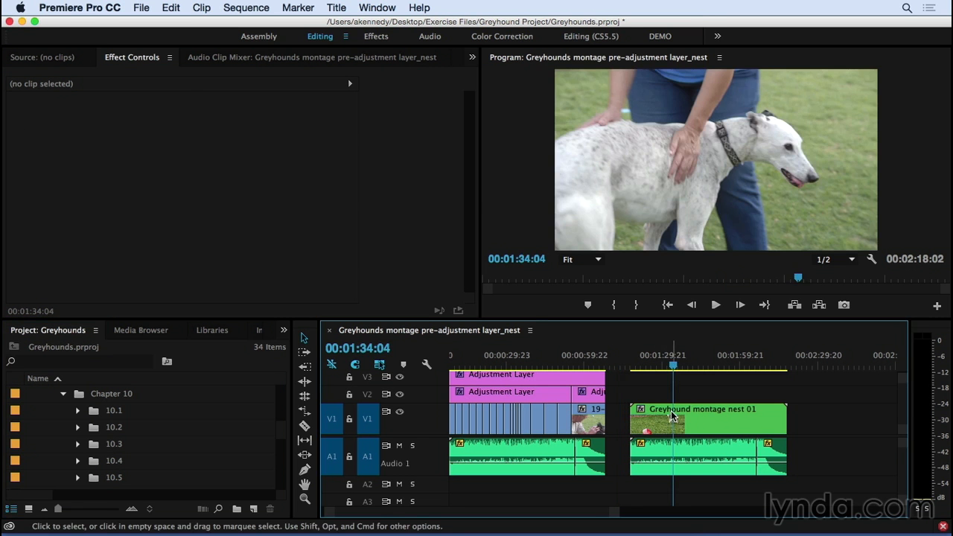
double_click(672, 416)
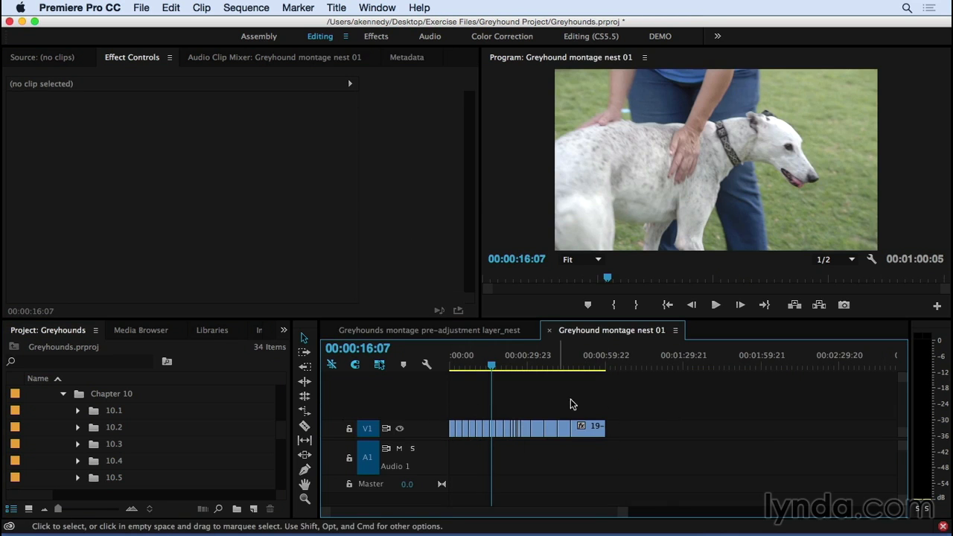
click(486, 334)
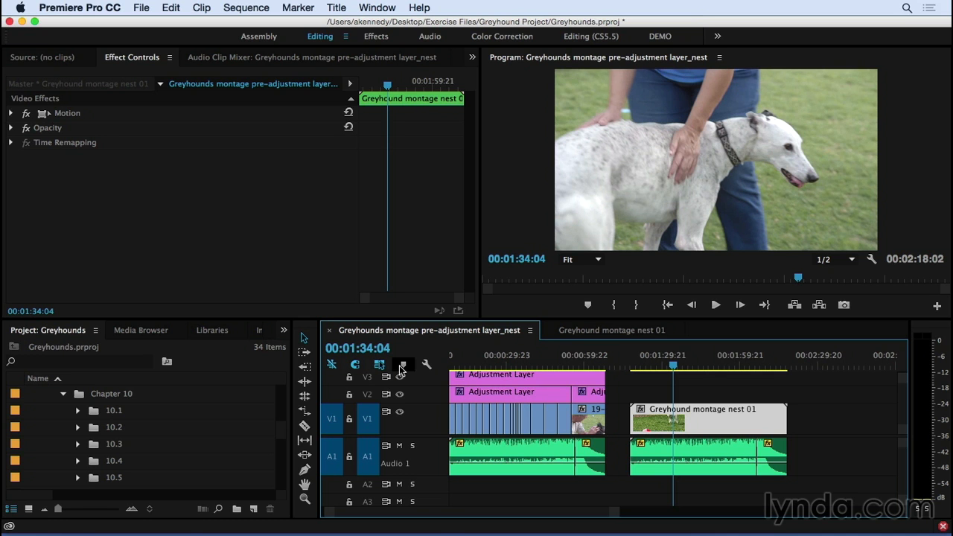
Paste the first V2 adjustment layer's Black & White, Tint and Gaussian Blur effects onto the nested montage clip and scrub through the result
click(529, 396)
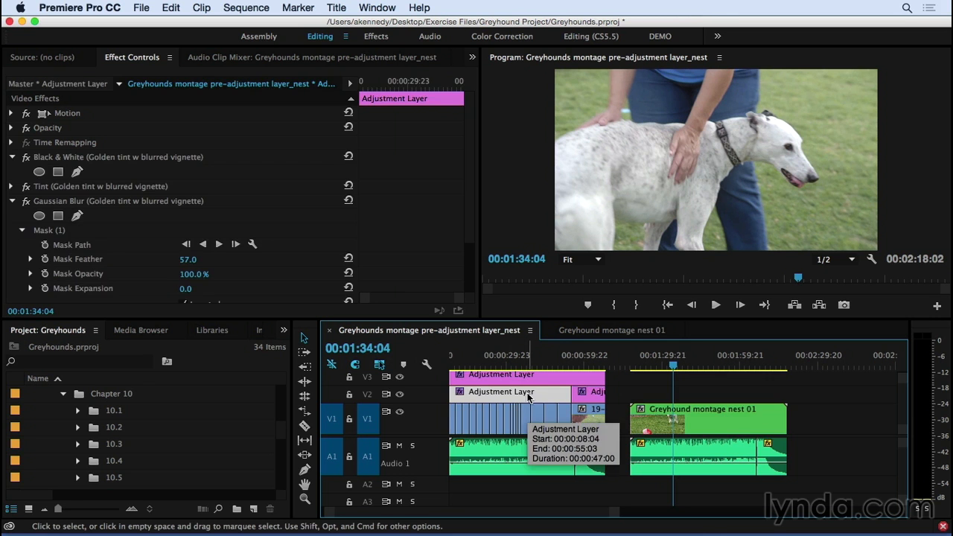
click(669, 416)
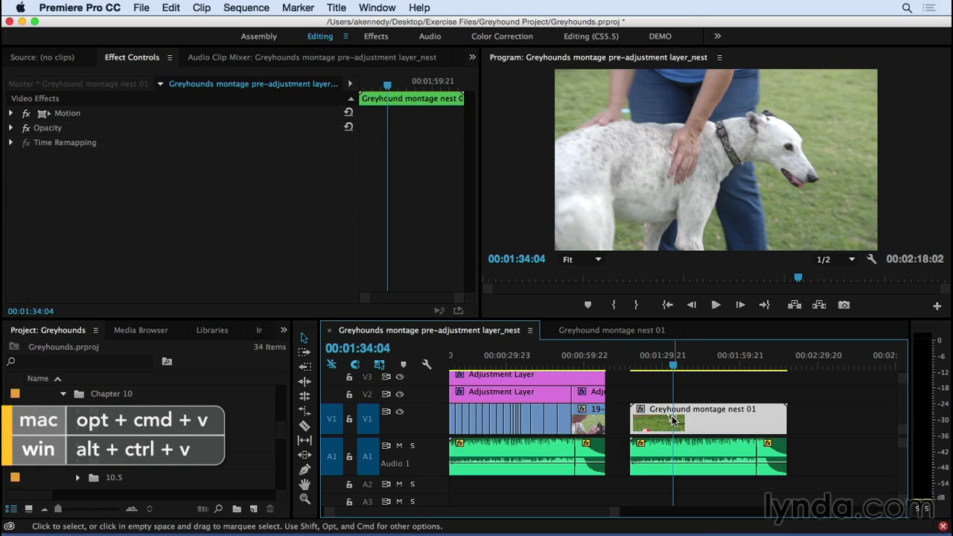
key(alt+super+v)
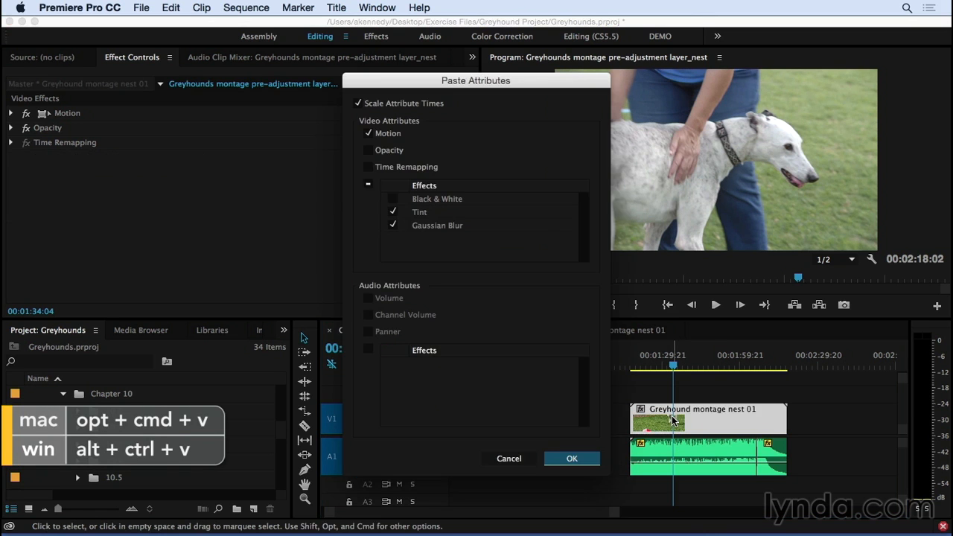
click(393, 200)
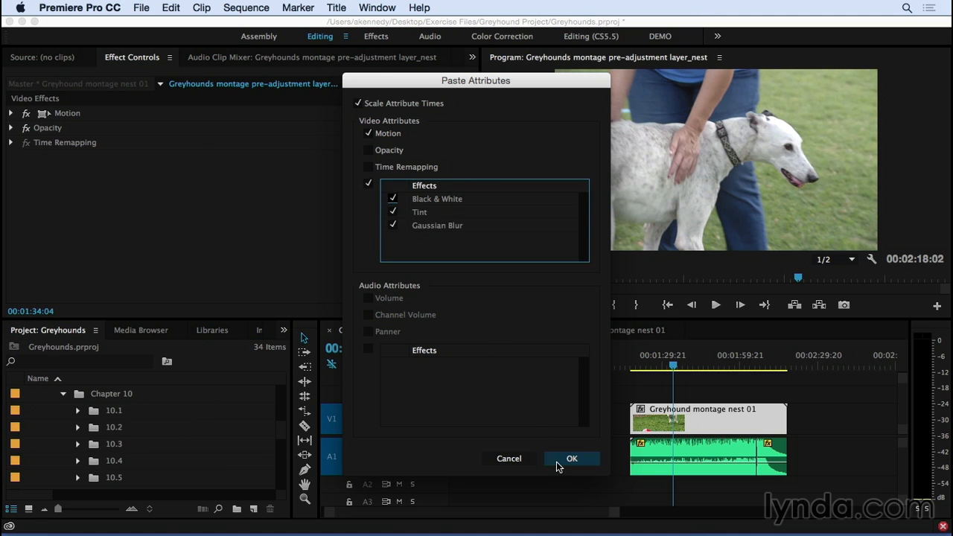
click(556, 462)
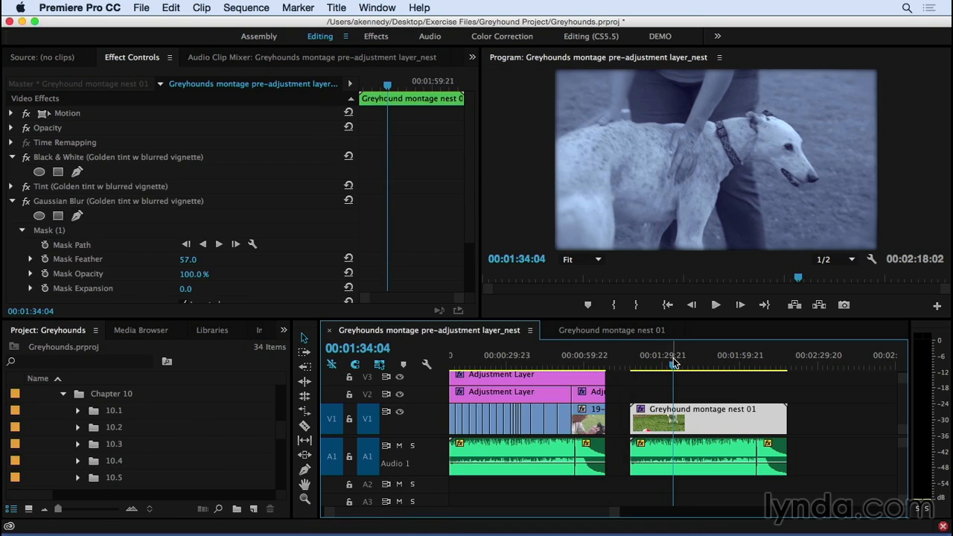
drag(678, 363, 775, 373)
Try copying the V3 adjustment layer's Basic 3D effect onto the nested montage clip, and undo the paste
click(510, 375)
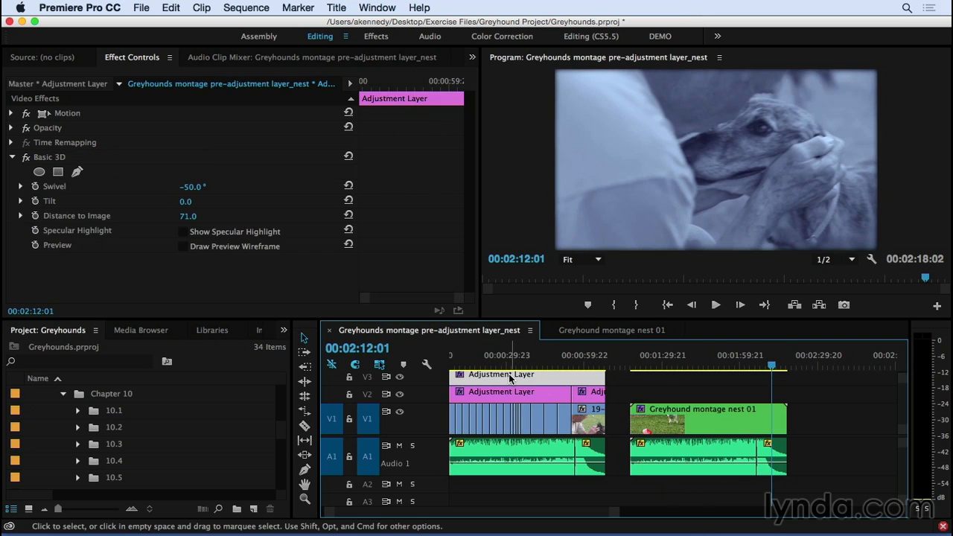
click(41, 157)
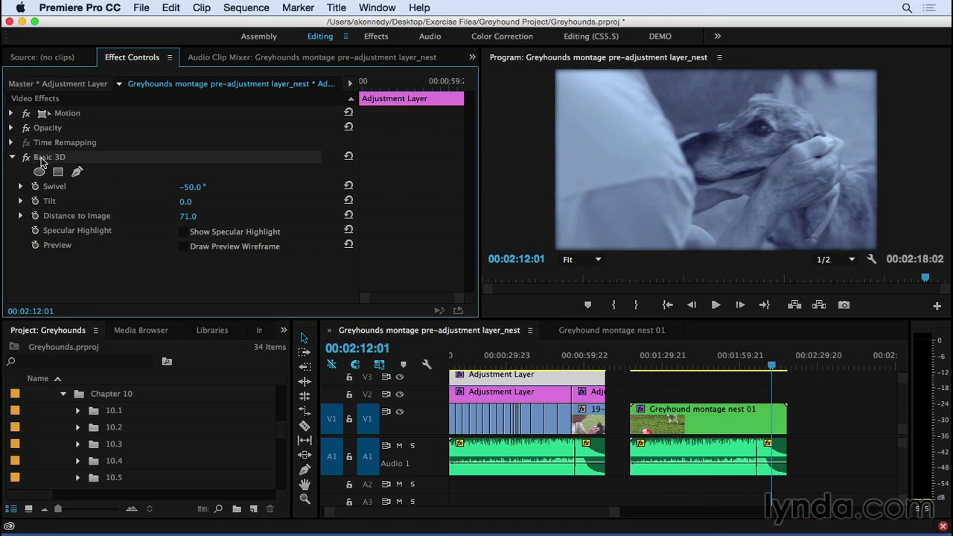
click(761, 423)
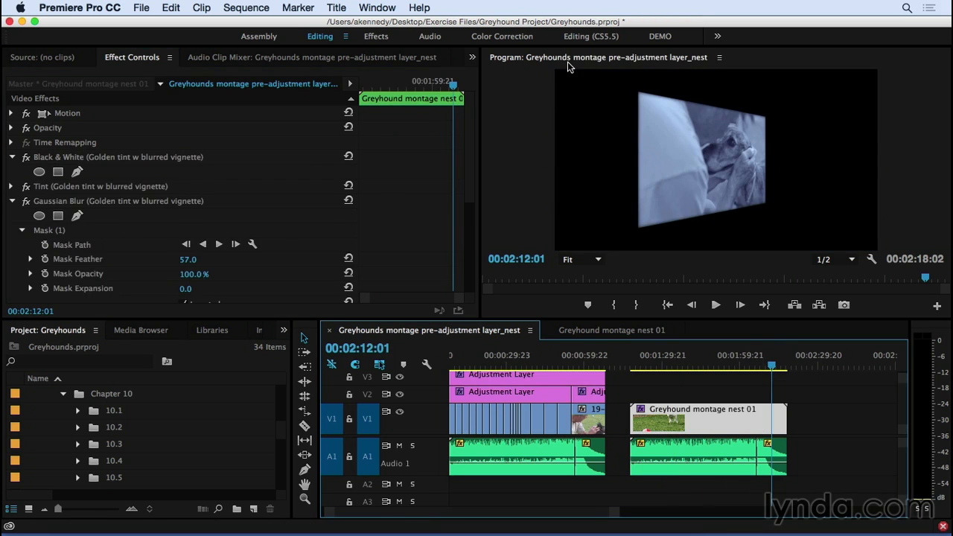
key(super+z)
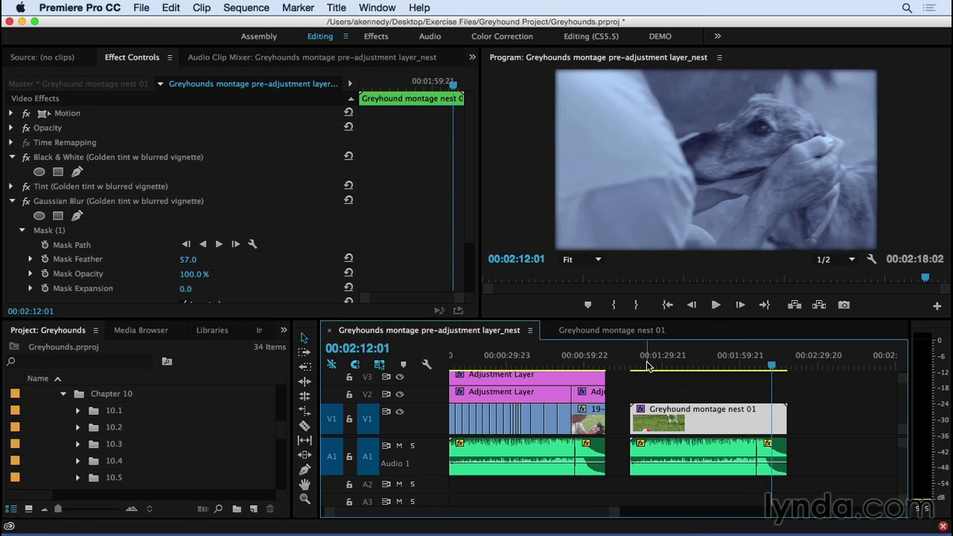
Animate Amount to Tint on the nested montage clip with keyframes from 100% at its start, 00:01:17:21, to 0% at 00:01:40:08
click(655, 363)
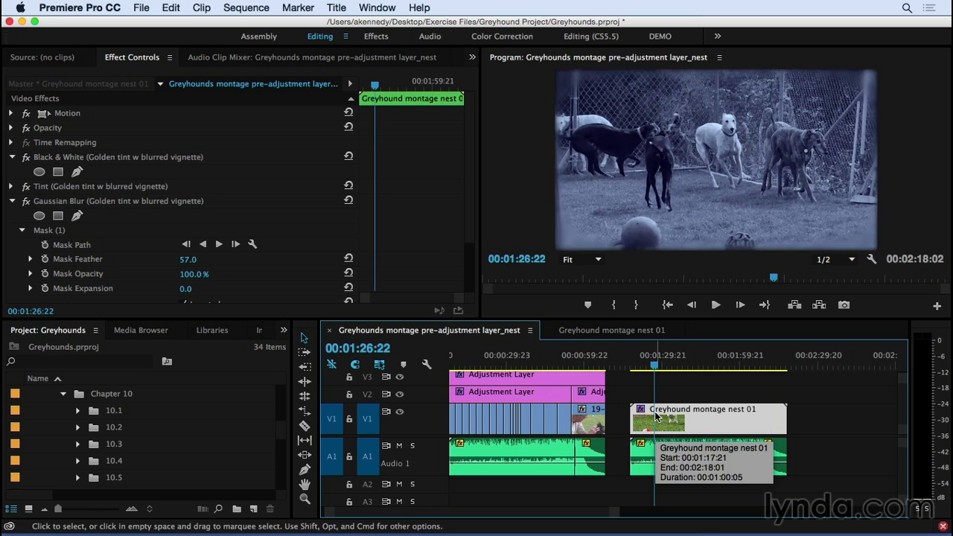
drag(372, 87, 4, 210)
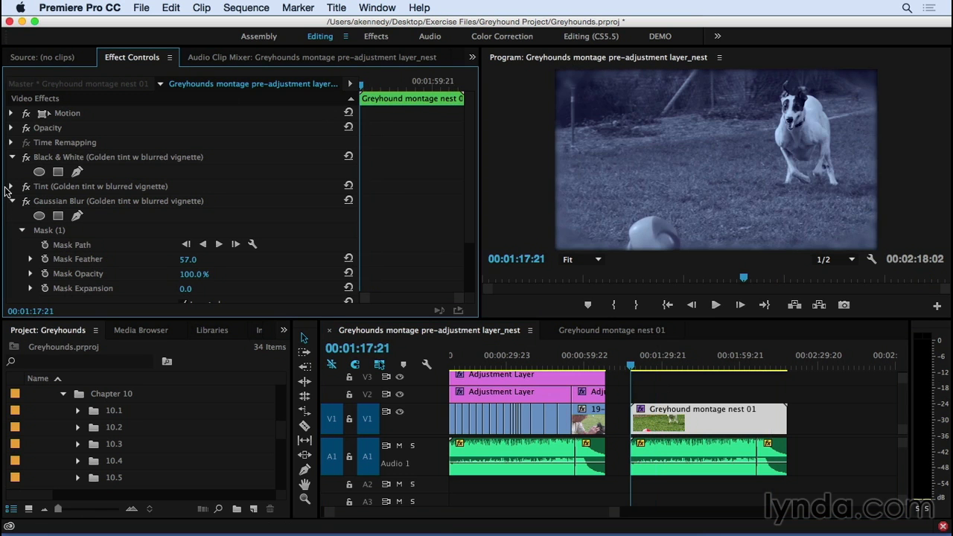
click(11, 188)
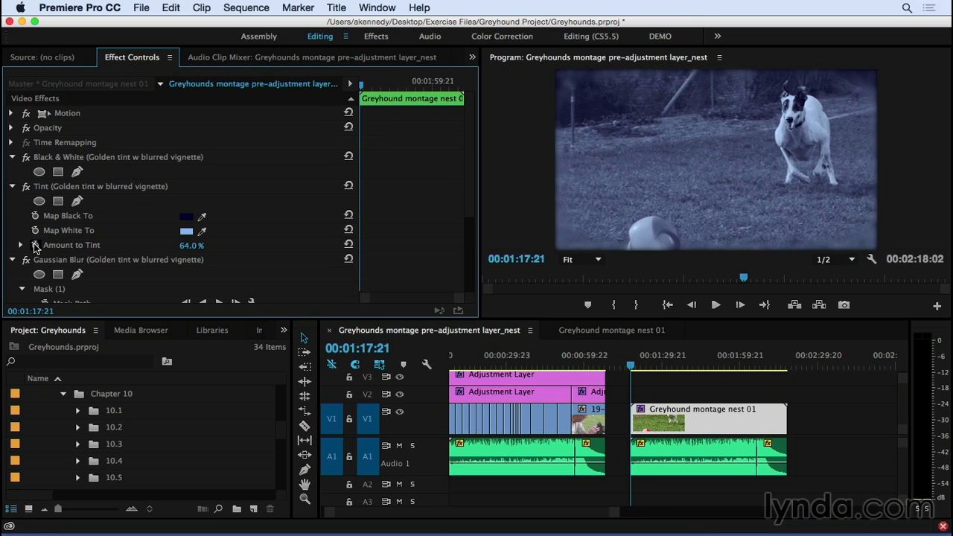
click(35, 246)
click(398, 82)
click(320, 245)
click(309, 246)
drag(188, 247, 217, 247)
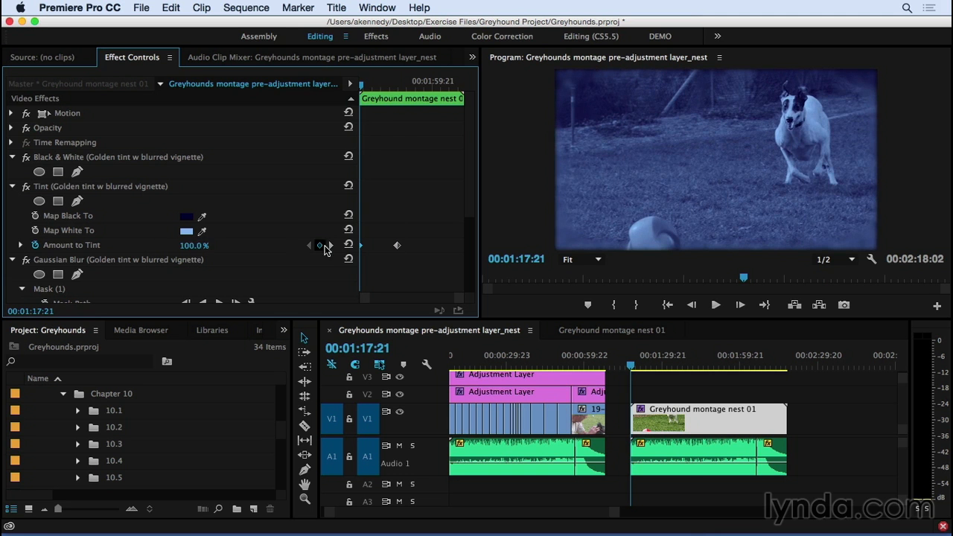
click(331, 245)
drag(188, 247, 156, 246)
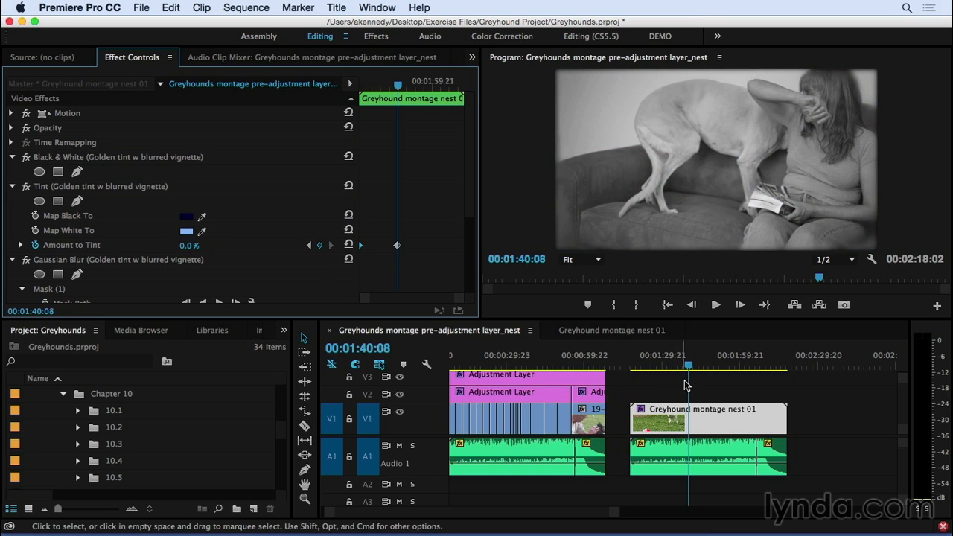
Play the nested montage from near its beginning to examine the animated tint
click(638, 367)
key(space)
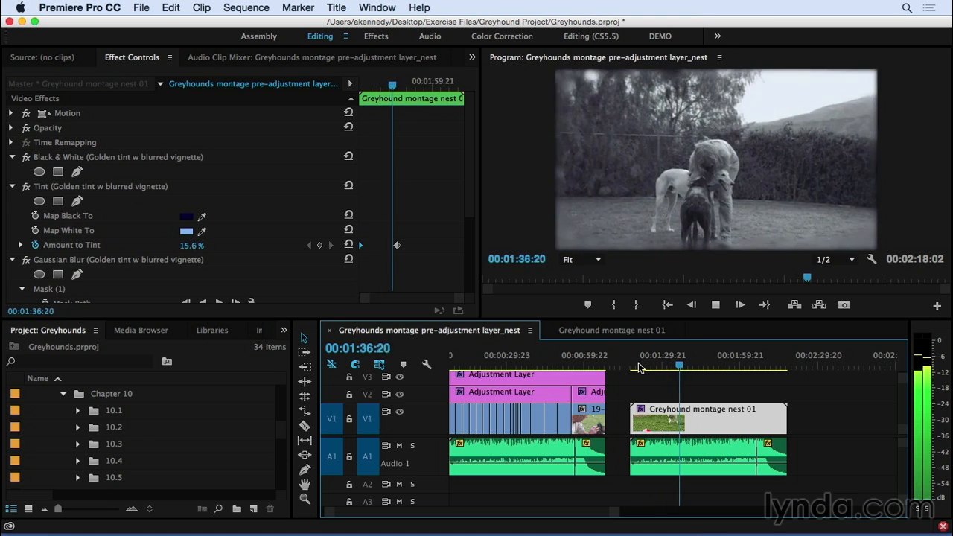
key(space)
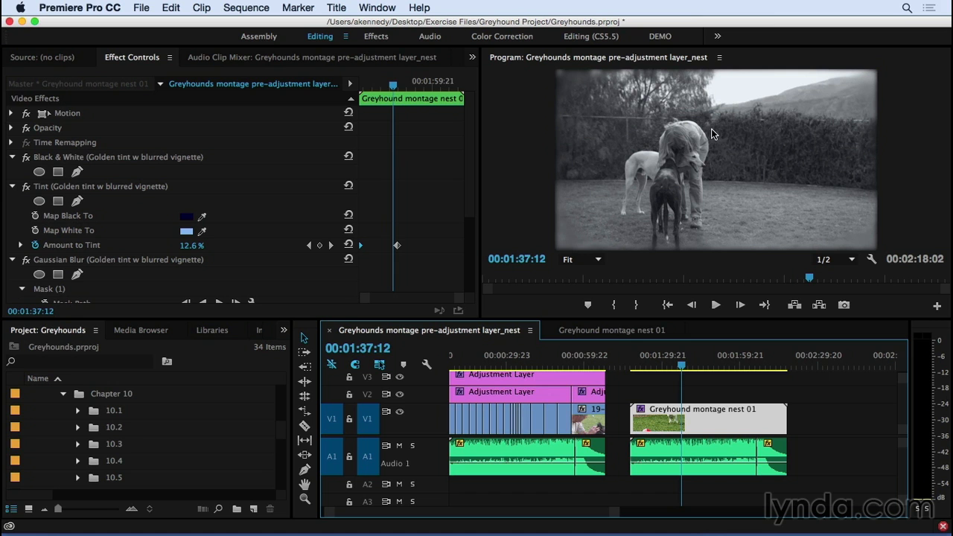
Toggle the Black & White effect on the nested montage clip to compare the look
click(25, 159)
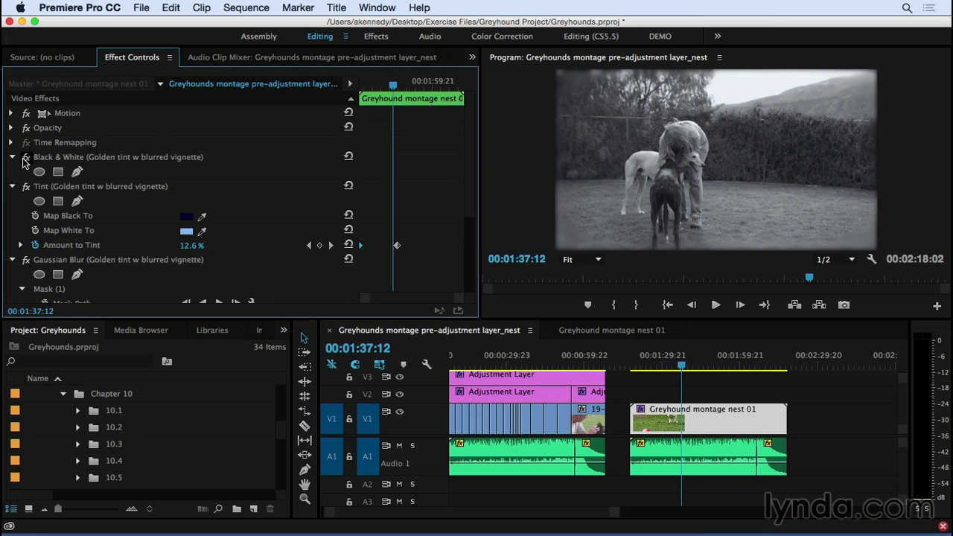